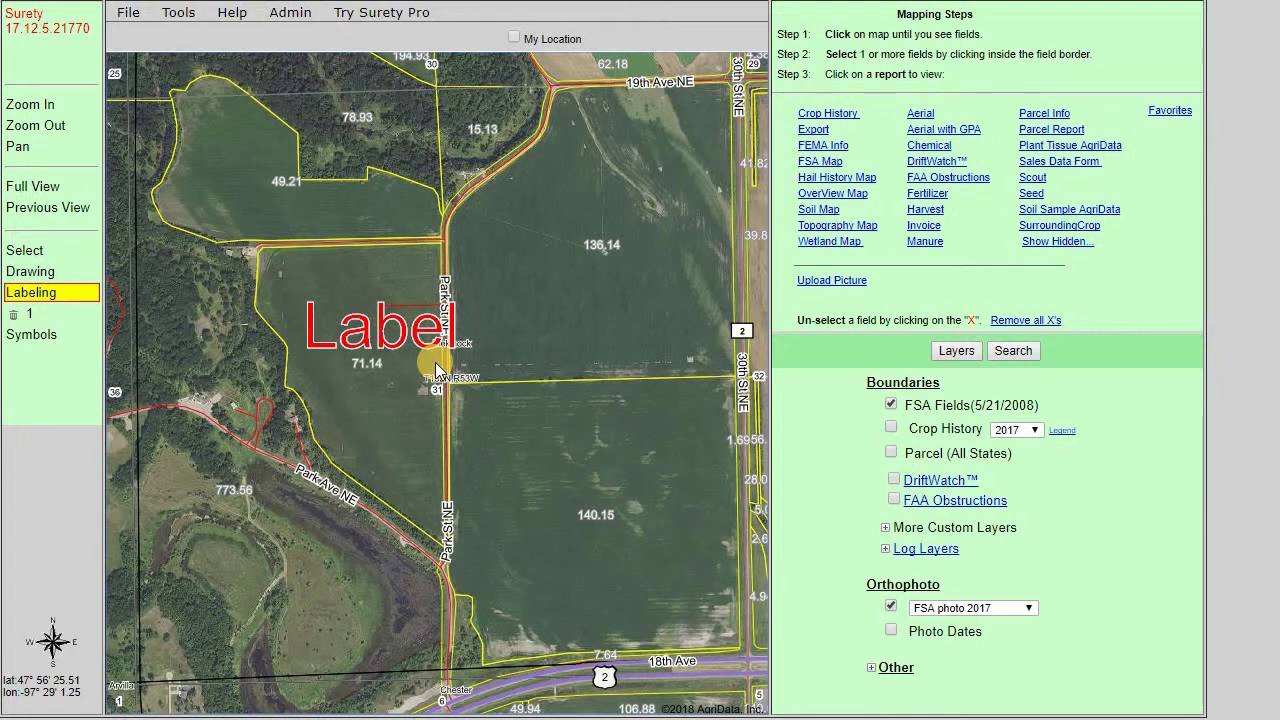
- Shrink the label on the 71.14 field slightly and change its text to Corn
{"action": "mouse_move", "coordinate": [435, 362]}
{"action": "left_mouse_down"}
{"action": "mouse_move", "coordinate": [454, 369]}
{"action": "mouse_move", "coordinate": [420, 359]}
{"action": "left_mouse_up"}
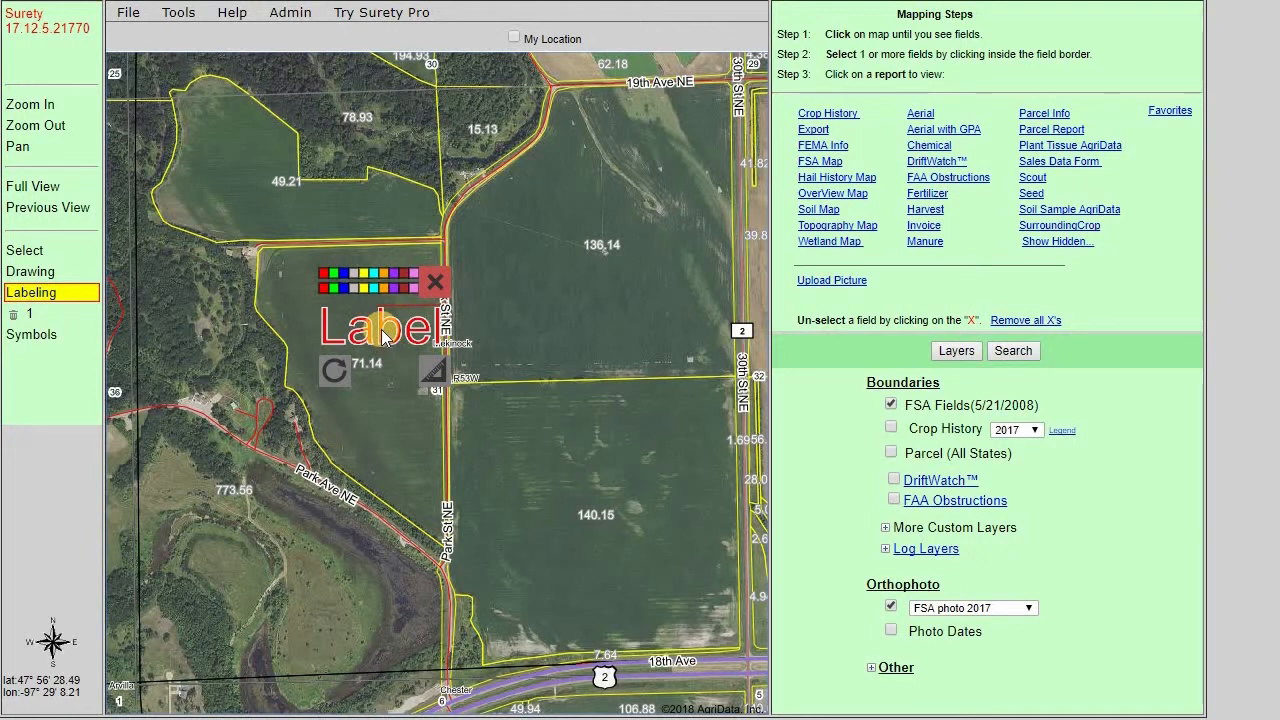
{"action": "double_click", "coordinate": [385, 337]}
{"action": "left_click_drag", "start_coordinate": [361, 347], "coordinate": [433, 347]}
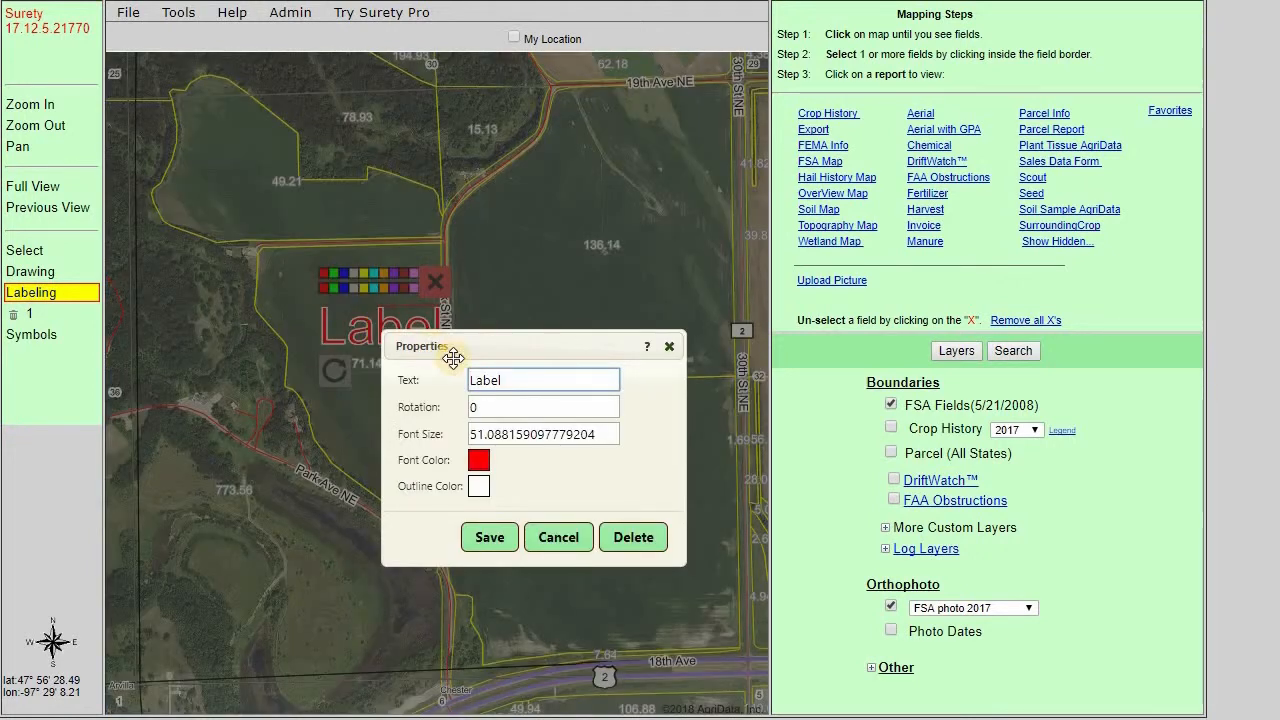
{"action": "double_click", "coordinate": [482, 380]}
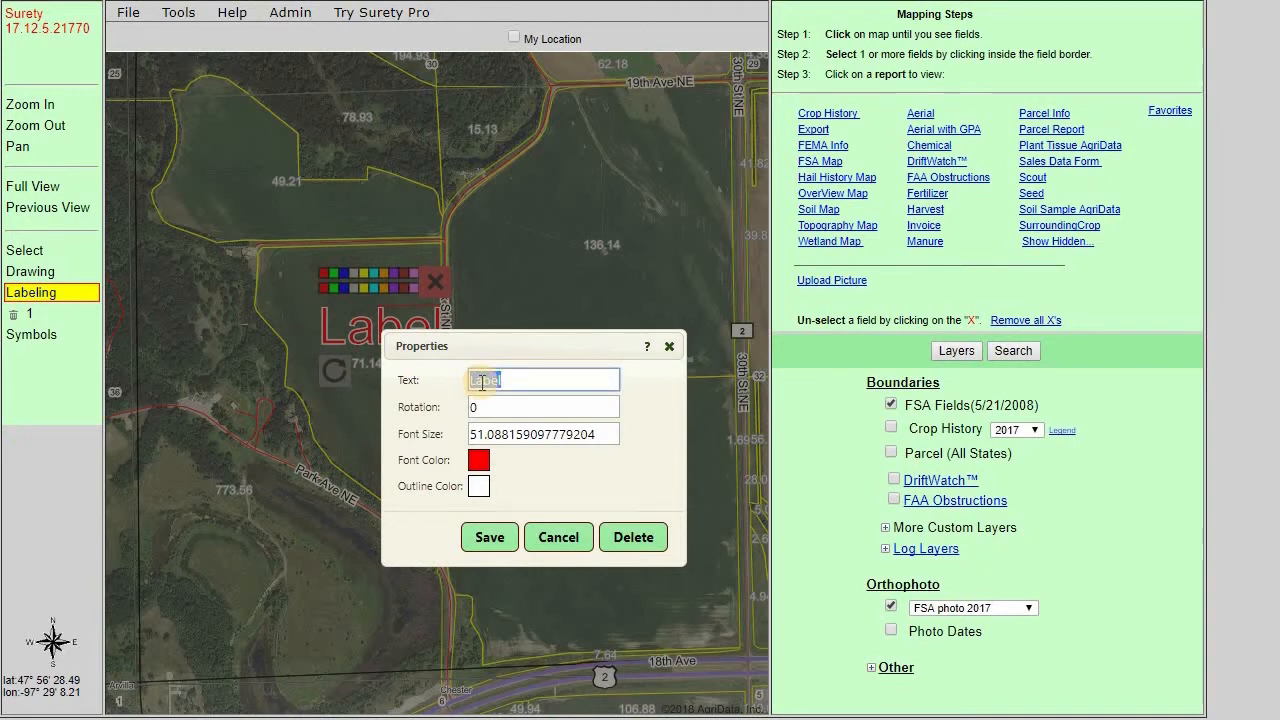
{"action": "type", "text": "Corn"}
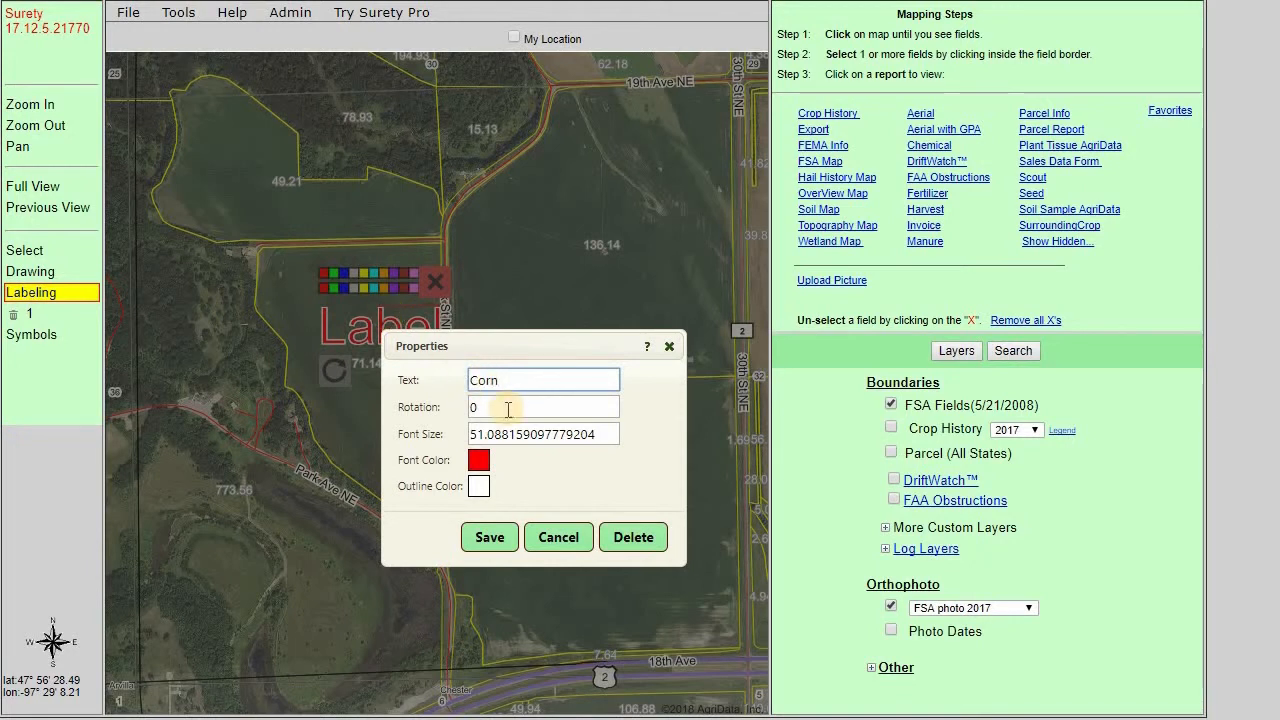
- Set the label's rotation to 45 and its font size to 45
{"action": "double_click", "coordinate": [507, 408]}
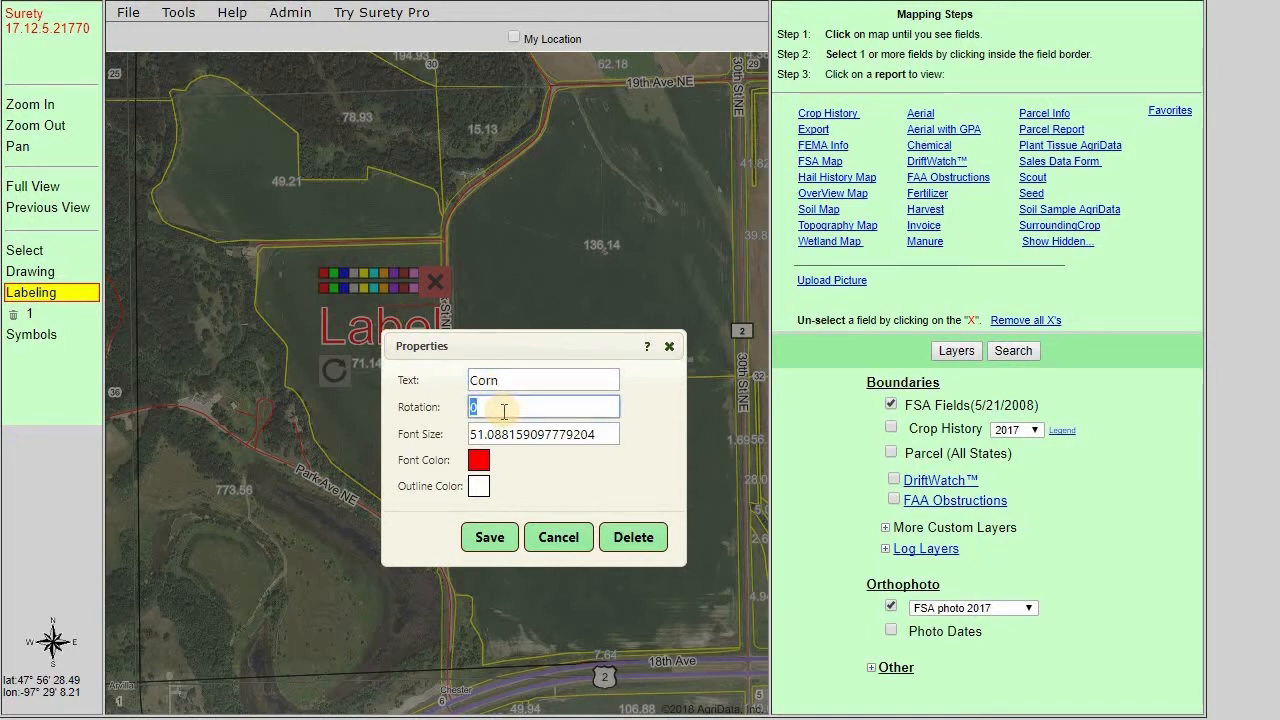
{"action": "type", "text": "45"}
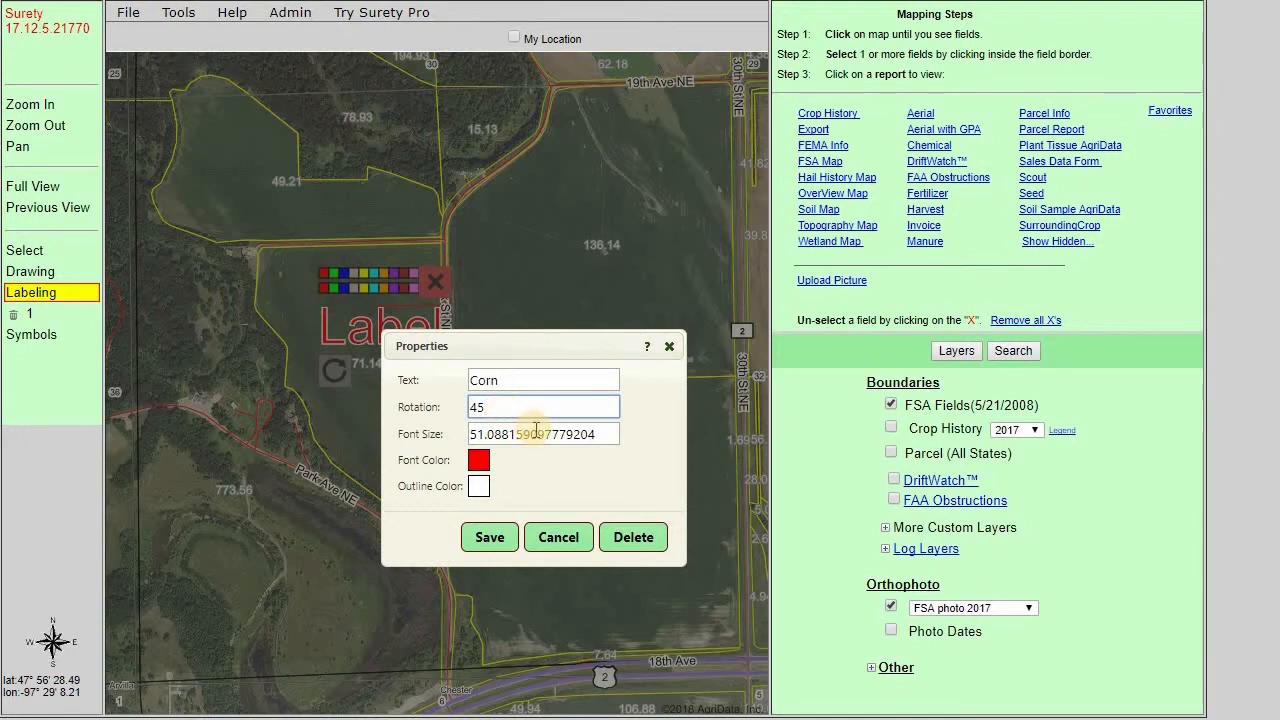
{"action": "double_click", "coordinate": [536, 430]}
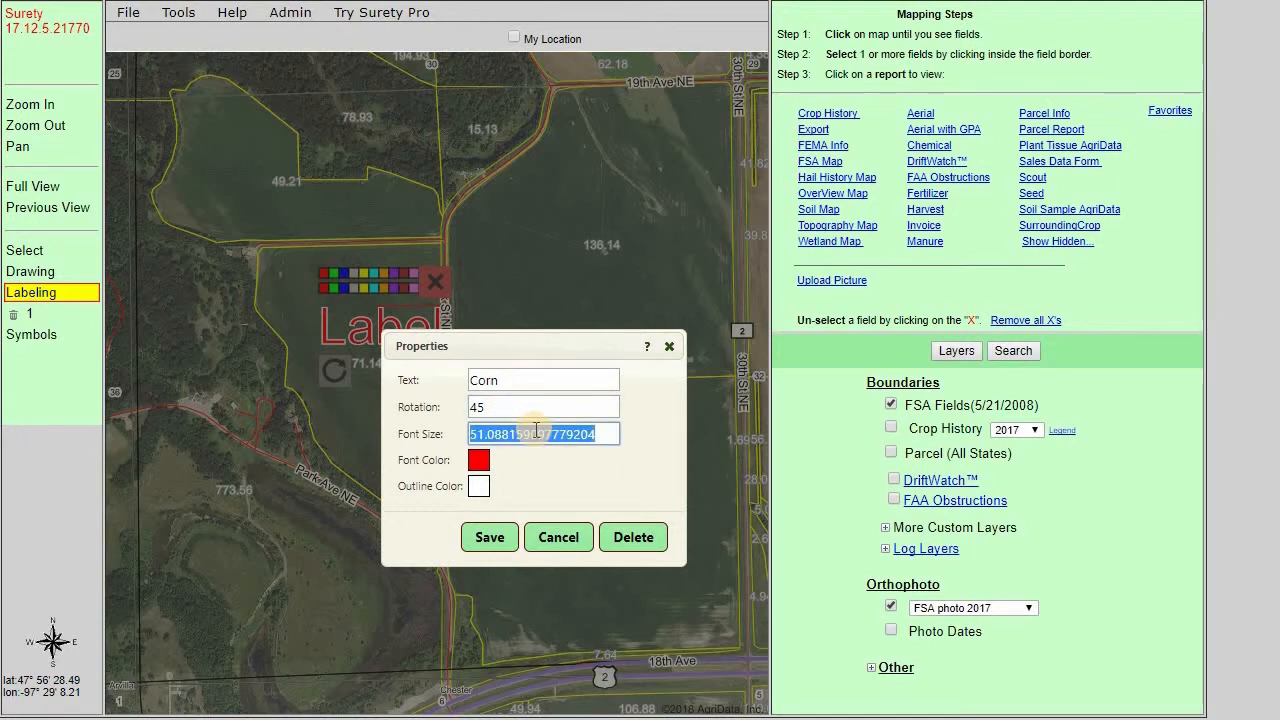
{"action": "type", "text": "45"}
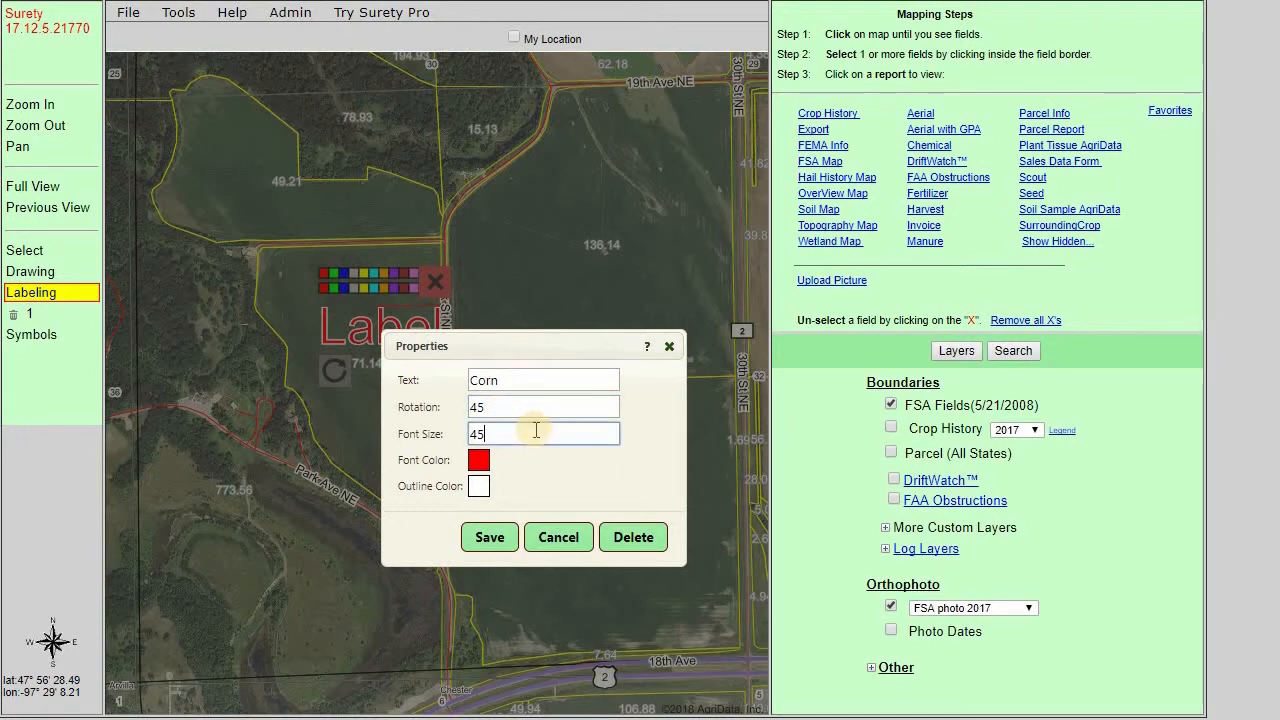
- Clear the label's outline color and save the label properties
{"action": "left_click", "coordinate": [479, 489]}
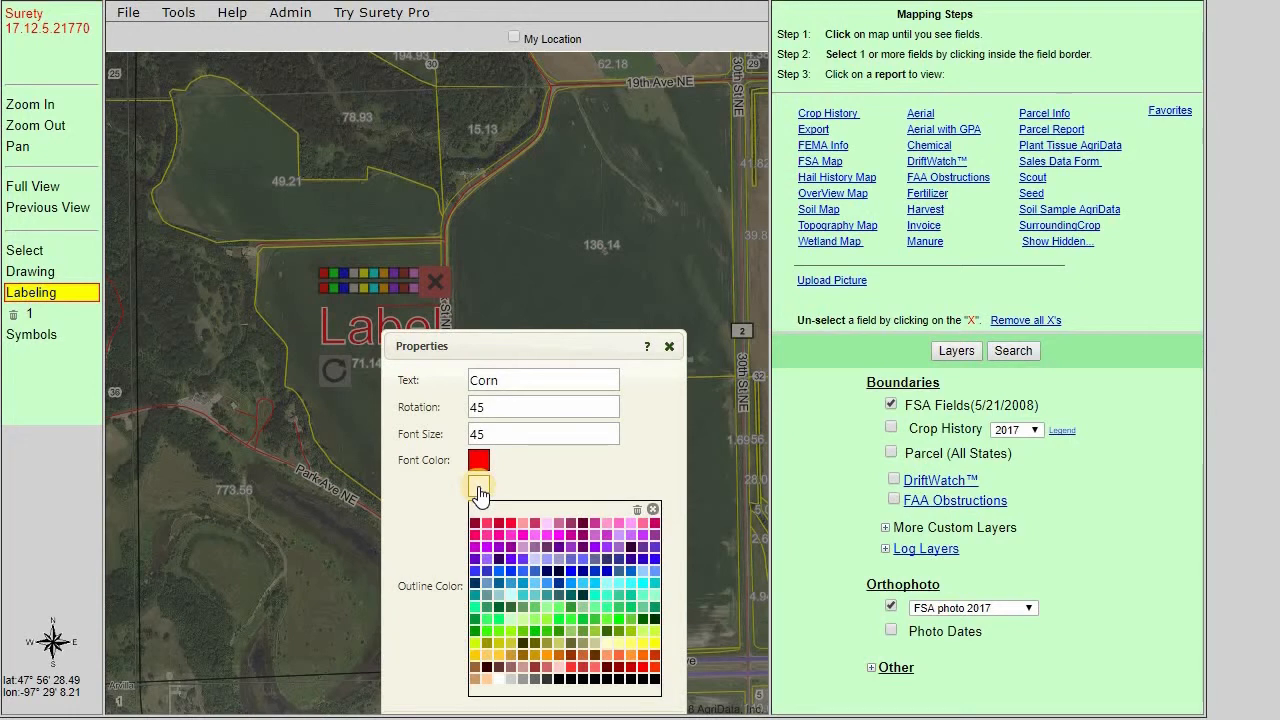
{"action": "left_click", "coordinate": [639, 513]}
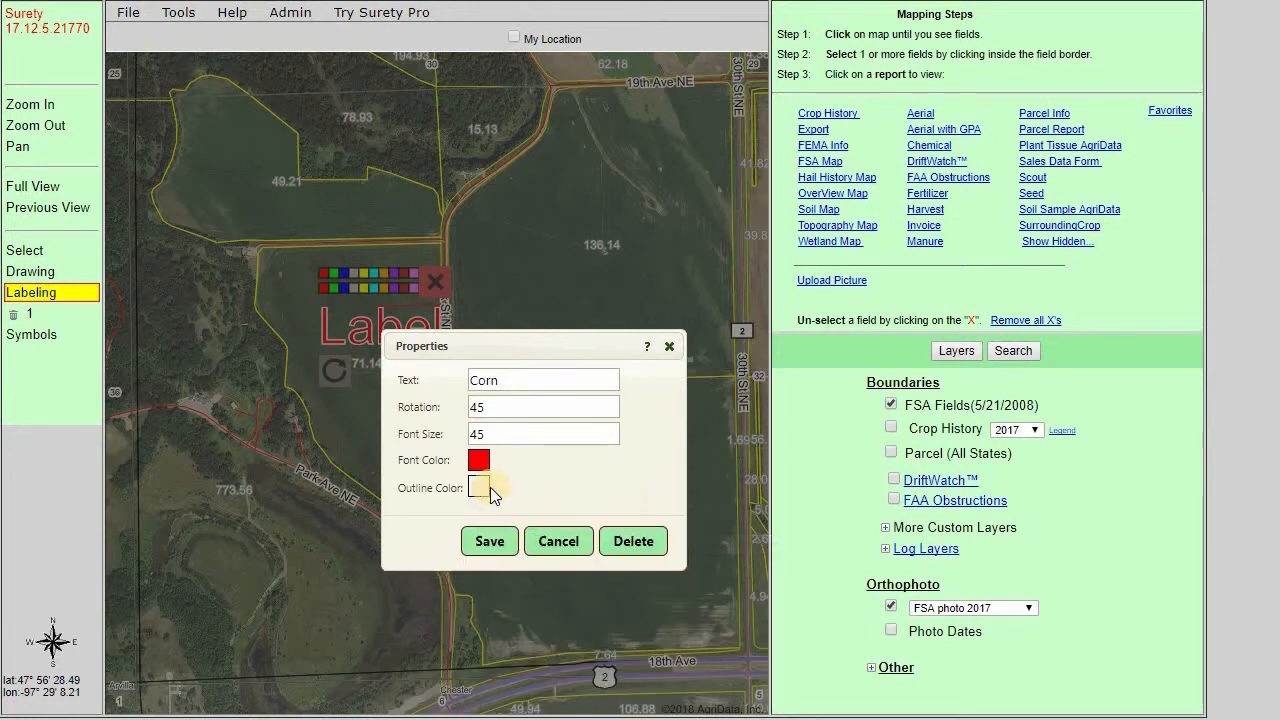
{"action": "left_click", "coordinate": [497, 543]}
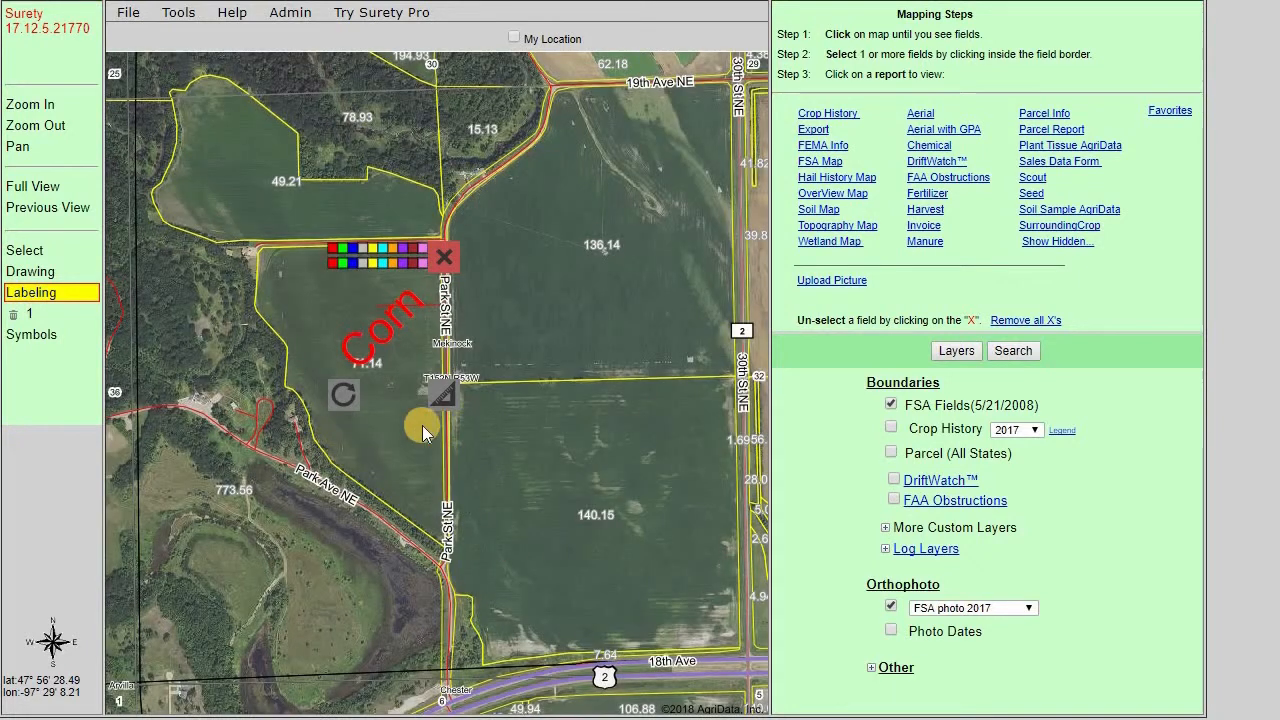
- Try several quick colors on the Corn label, ending with a violet font and a yellow outline
{"action": "left_click_drag", "start_coordinate": [377, 377], "coordinate": [401, 313]}
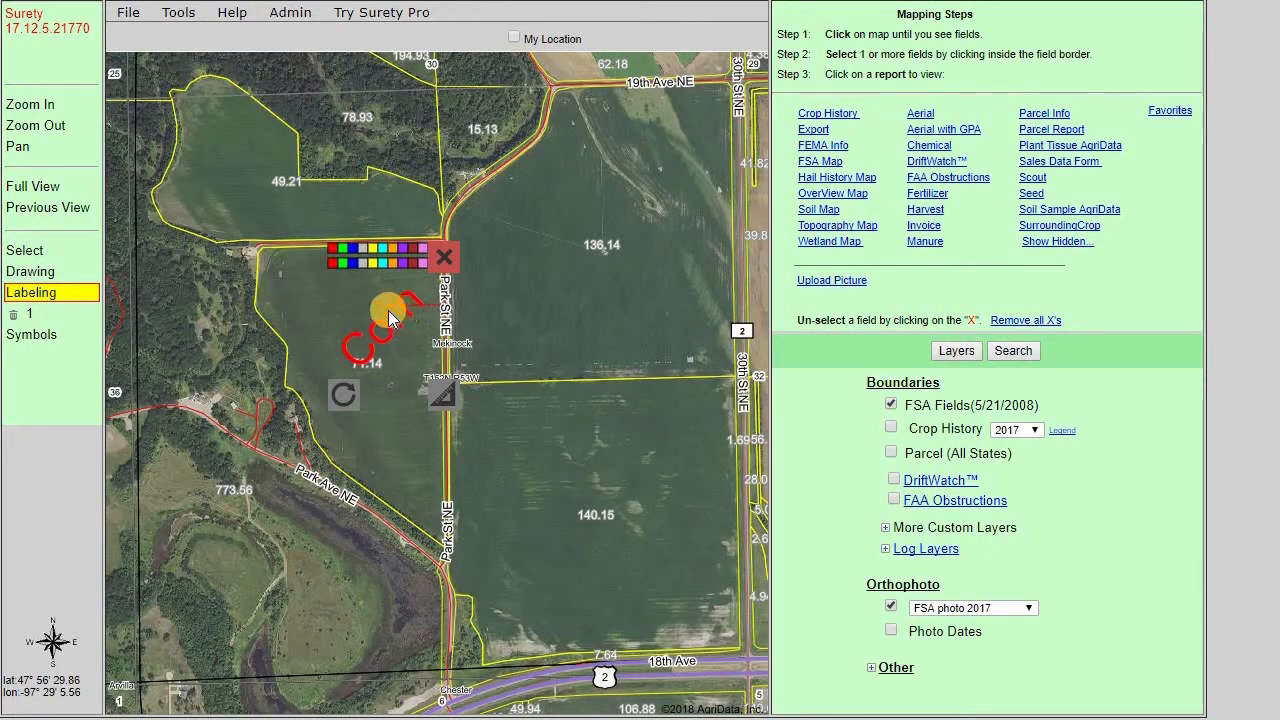
{"action": "left_click", "coordinate": [331, 249]}
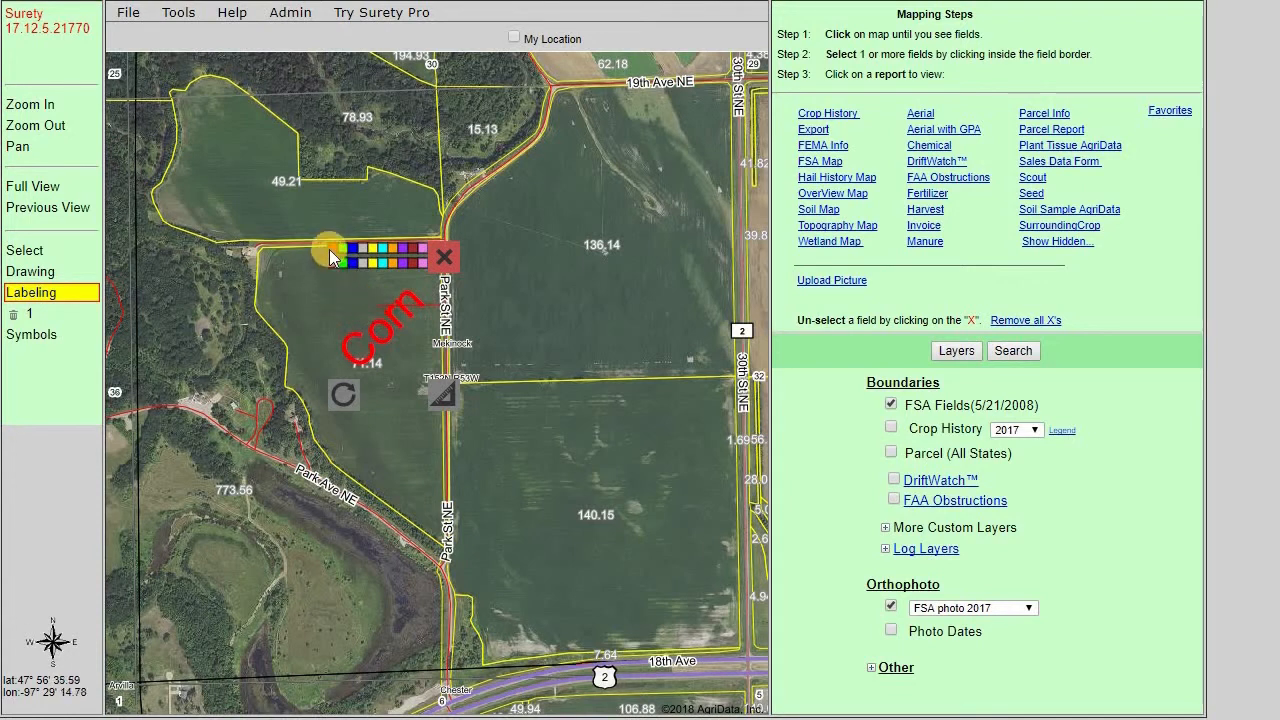
{"action": "left_click", "coordinate": [345, 249]}
{"action": "left_click", "coordinate": [355, 249]}
{"action": "left_click", "coordinate": [365, 249]}
{"action": "left_click", "coordinate": [395, 252]}
{"action": "left_click", "coordinate": [413, 253]}
{"action": "left_click", "coordinate": [423, 255]}
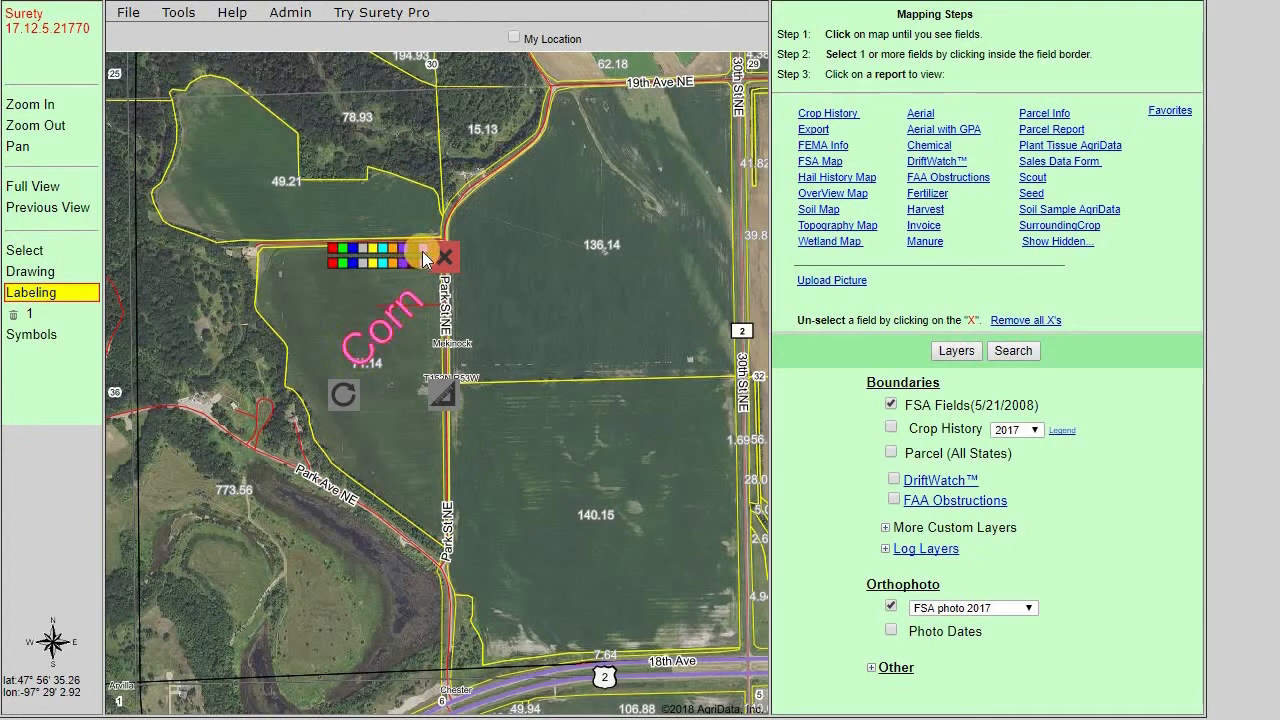
{"action": "left_click", "coordinate": [425, 262]}
{"action": "left_click", "coordinate": [376, 265]}
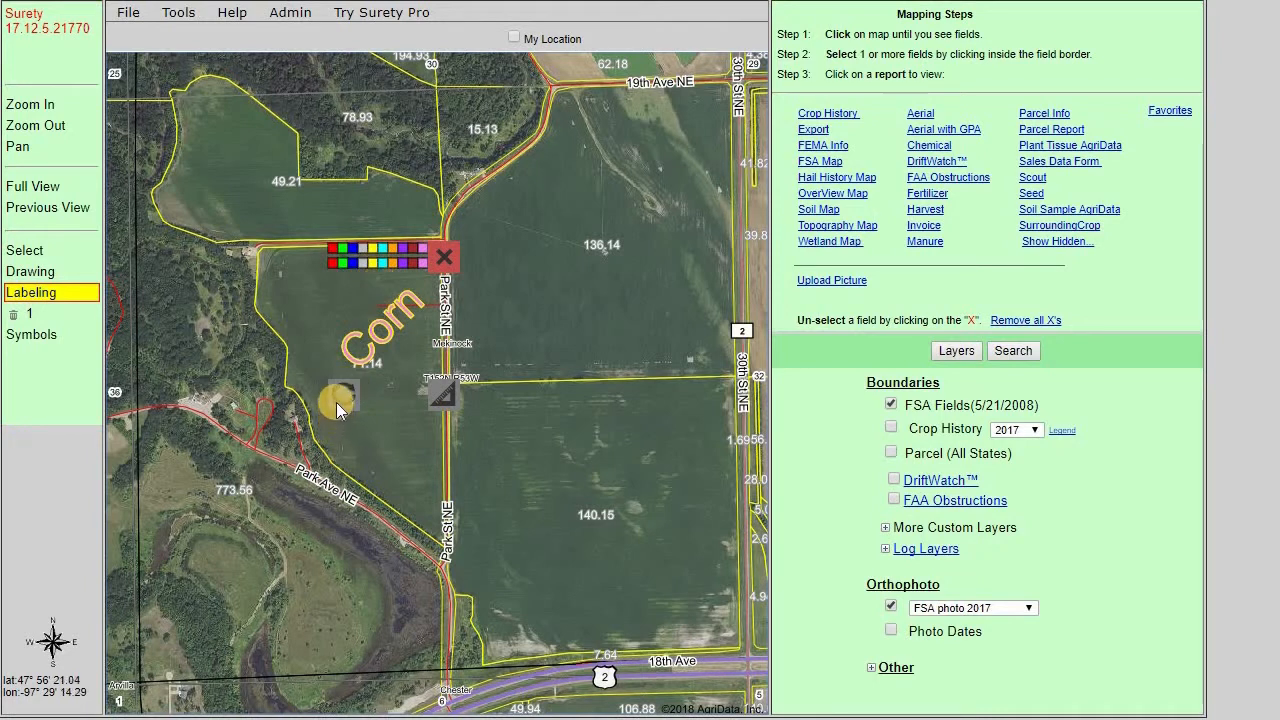
- Rotate the Corn label freehand to about 7 degrees and enlarge it to a font size of about 58
{"action": "mouse_move", "coordinate": [336, 396]}
{"action": "left_mouse_down"}
{"action": "mouse_move", "coordinate": [311, 372]}
{"action": "mouse_move", "coordinate": [300, 311]}
{"action": "mouse_move", "coordinate": [319, 265]}
{"action": "mouse_move", "coordinate": [374, 242]}
{"action": "mouse_move", "coordinate": [420, 266]}
{"action": "mouse_move", "coordinate": [398, 362]}
{"action": "mouse_move", "coordinate": [320, 357]}
{"action": "mouse_move", "coordinate": [344, 373]}
{"action": "left_mouse_up"}
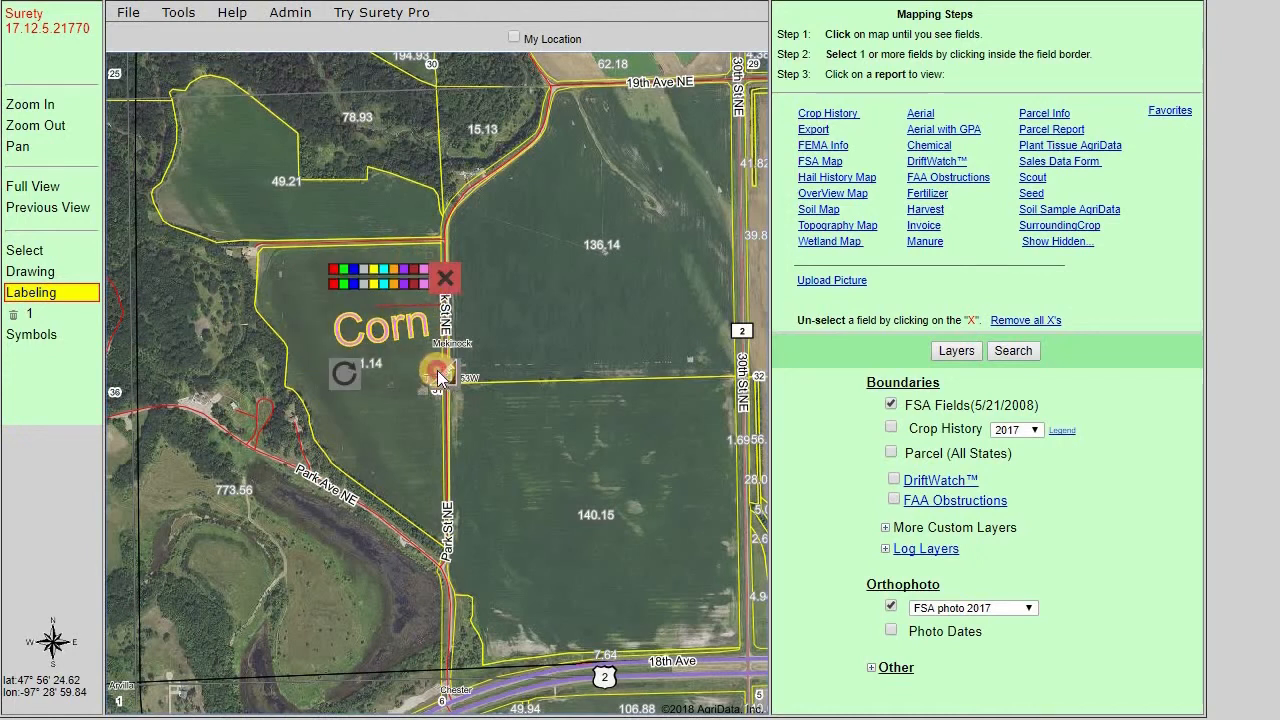
{"action": "left_click", "coordinate": [410, 359]}
{"action": "left_click_drag", "start_coordinate": [402, 355], "coordinate": [461, 377]}
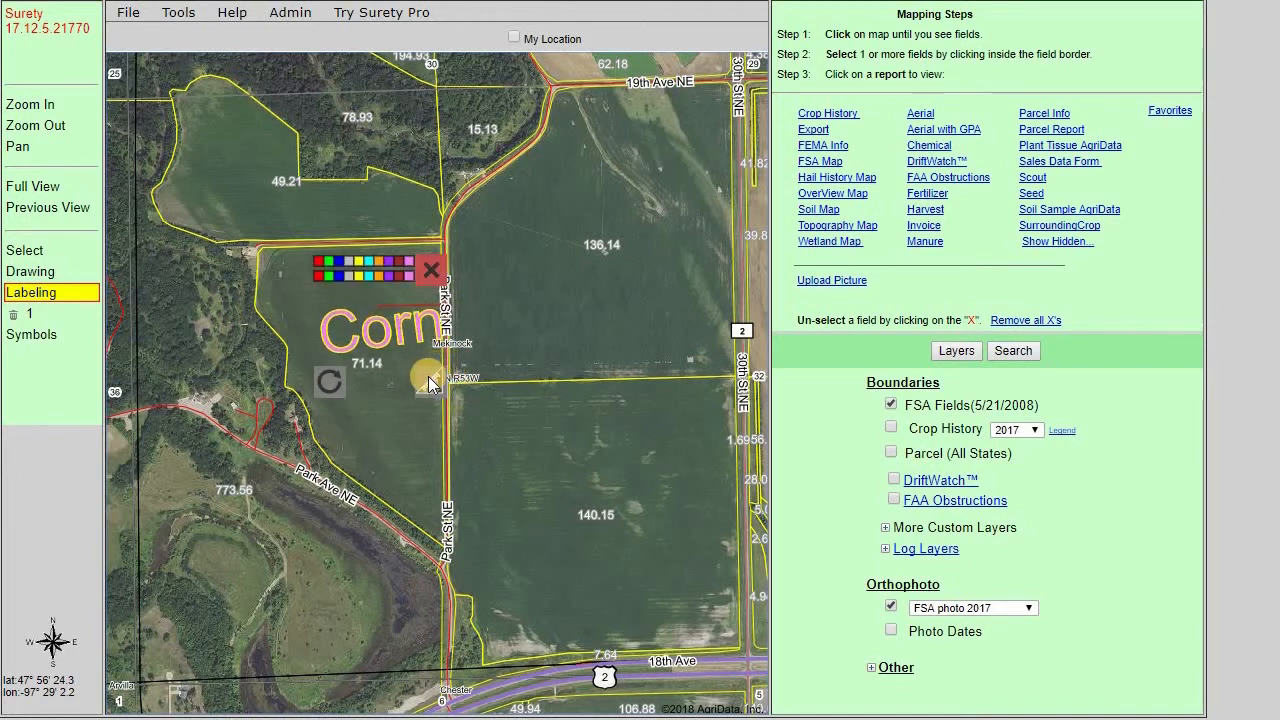
- Look at the Corn label's properties without changing them and delete the label from the map
{"action": "left_click", "coordinate": [396, 332]}
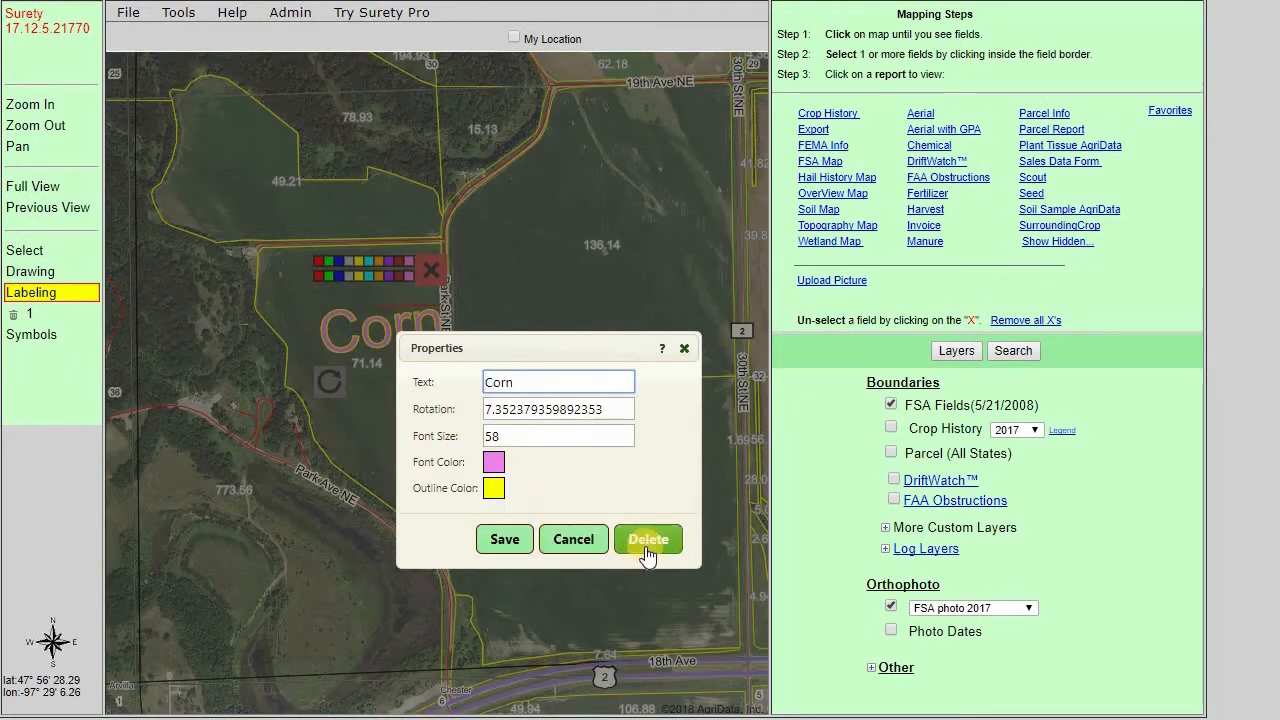
{"action": "left_click", "coordinate": [527, 541]}
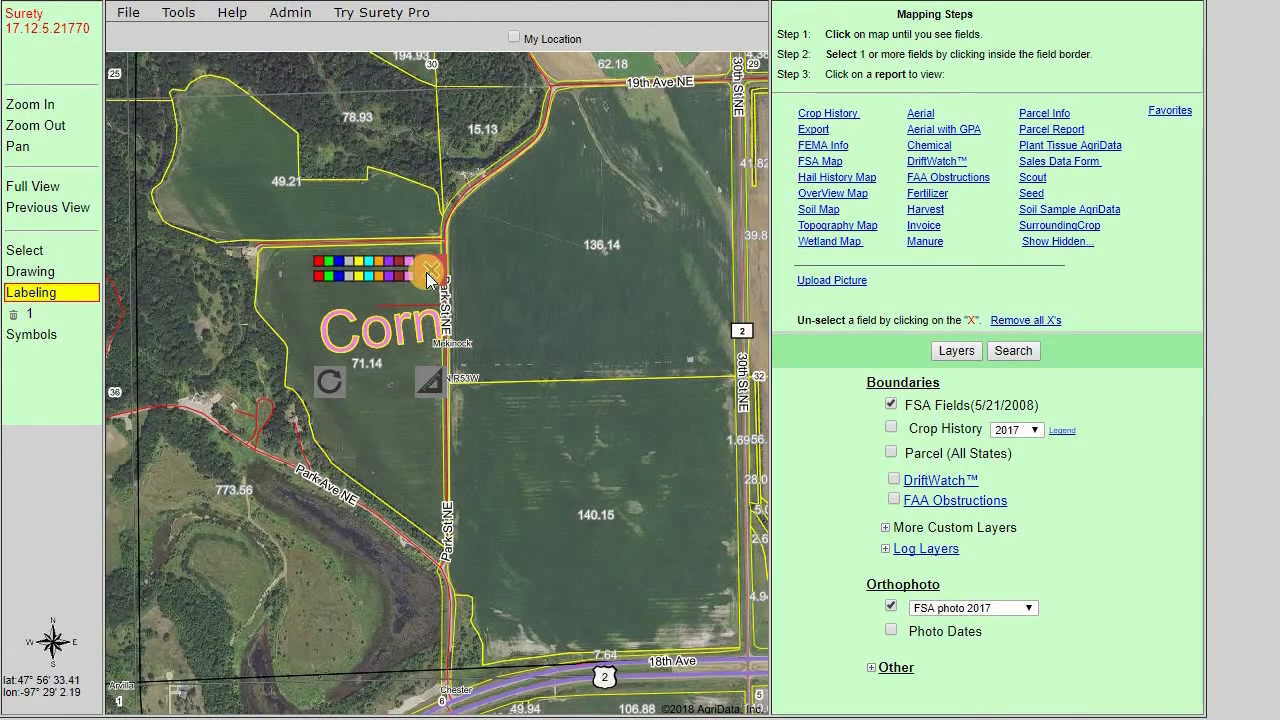
{"action": "left_click", "coordinate": [426, 272]}
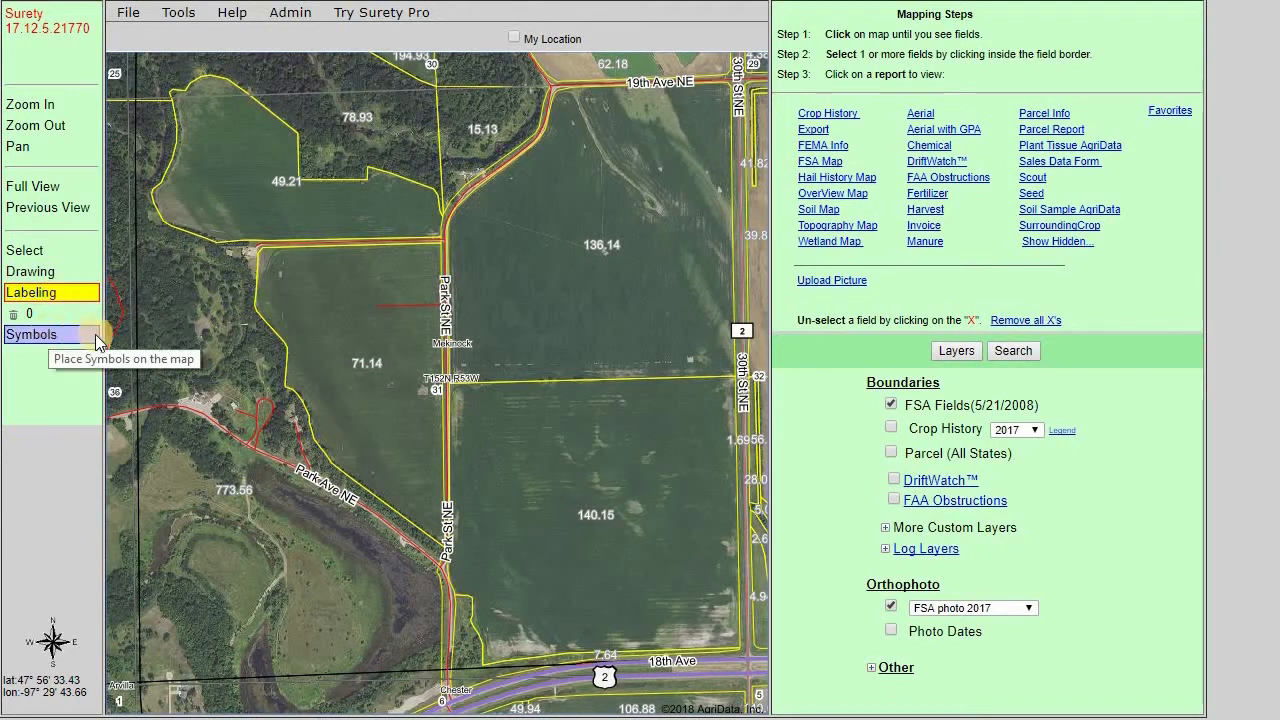
- Place a new label on the northwest edge of the 71.14 field, and add and delete a second one over Park St NE
{"action": "left_click", "coordinate": [275, 290]}
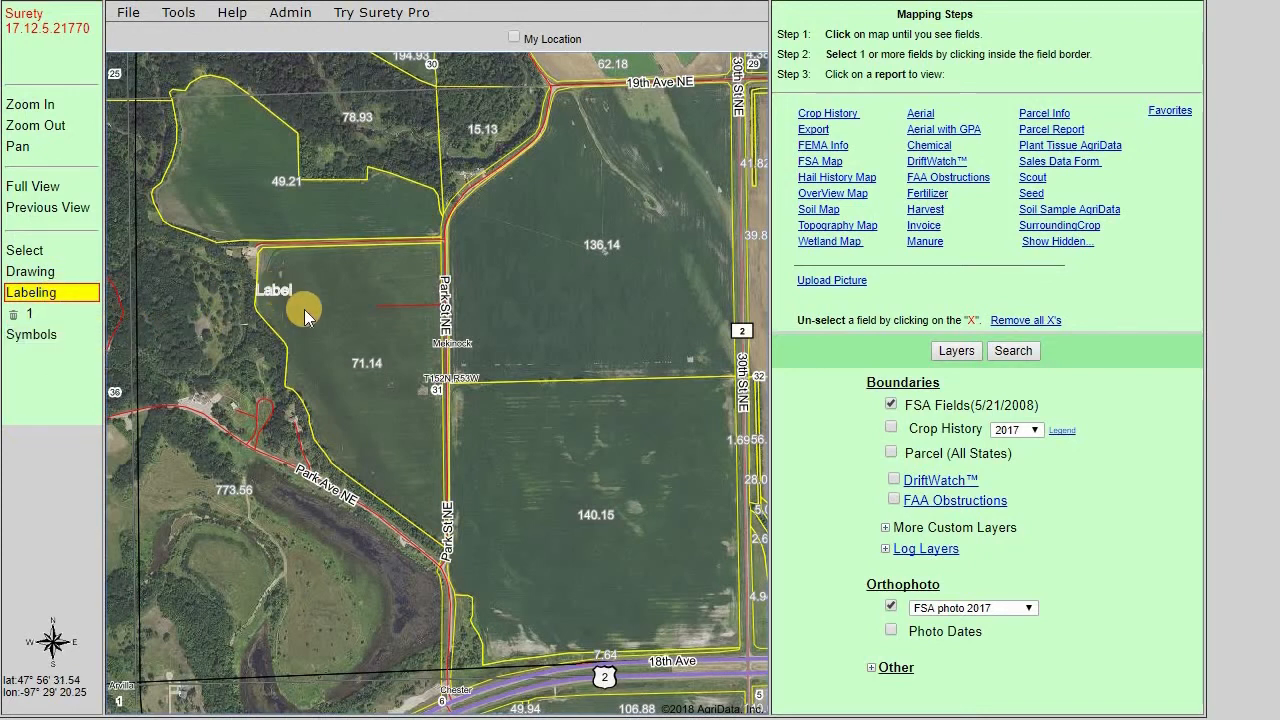
{"action": "left_click", "coordinate": [465, 238]}
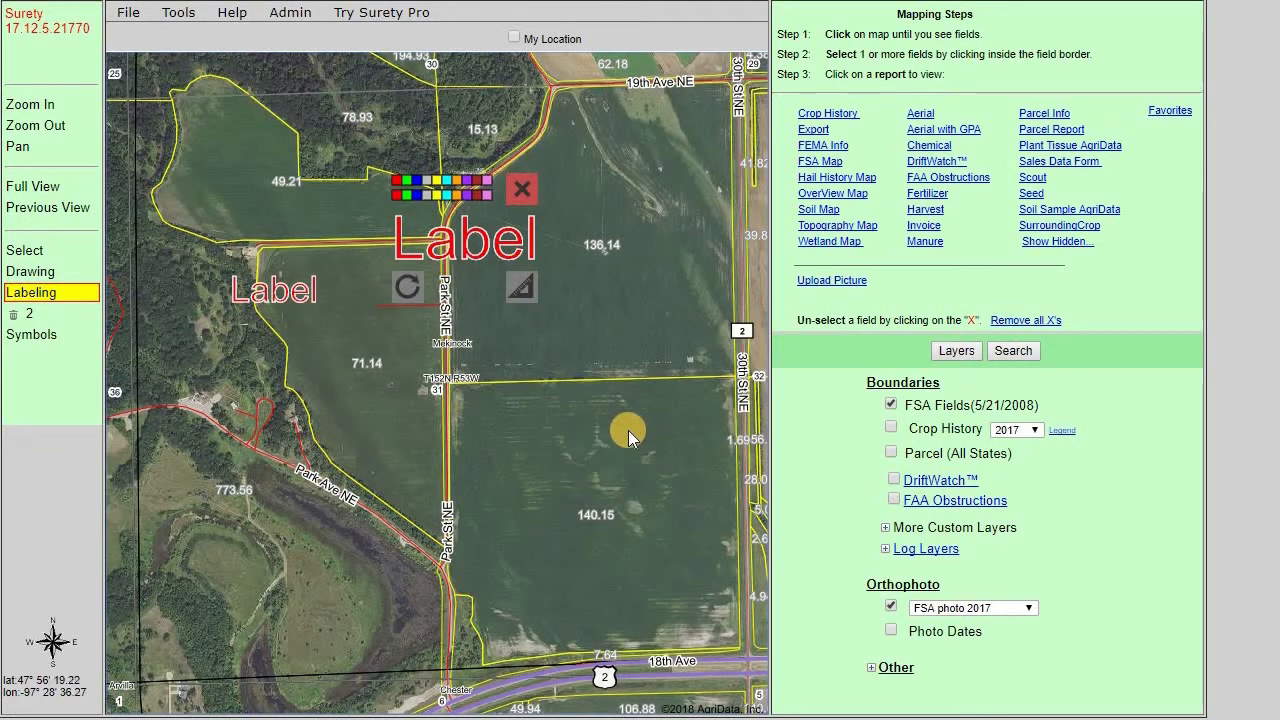
{"action": "left_click", "coordinate": [528, 191]}
{"action": "left_click", "coordinate": [300, 290]}
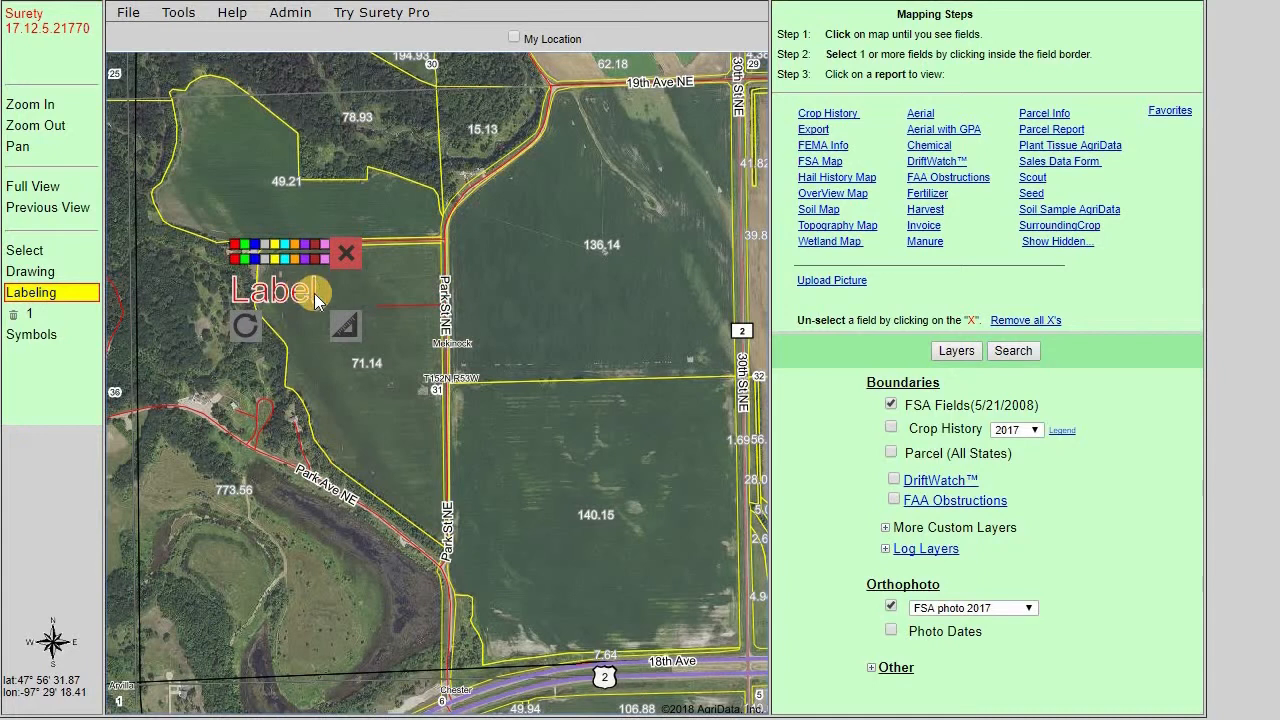
- Place a large label over the western part of the 136.14 field and delete it
{"action": "left_click", "coordinate": [530, 262]}
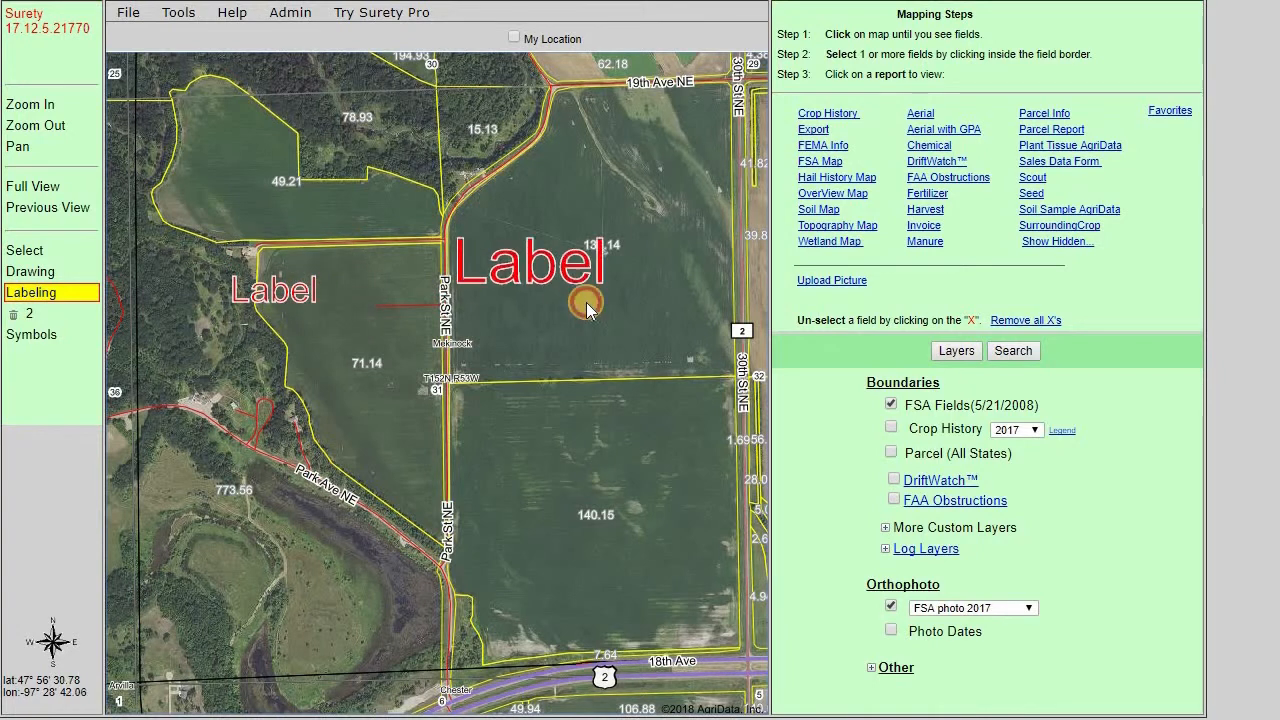
{"action": "left_click", "coordinate": [276, 295]}
{"action": "left_click", "coordinate": [511, 277]}
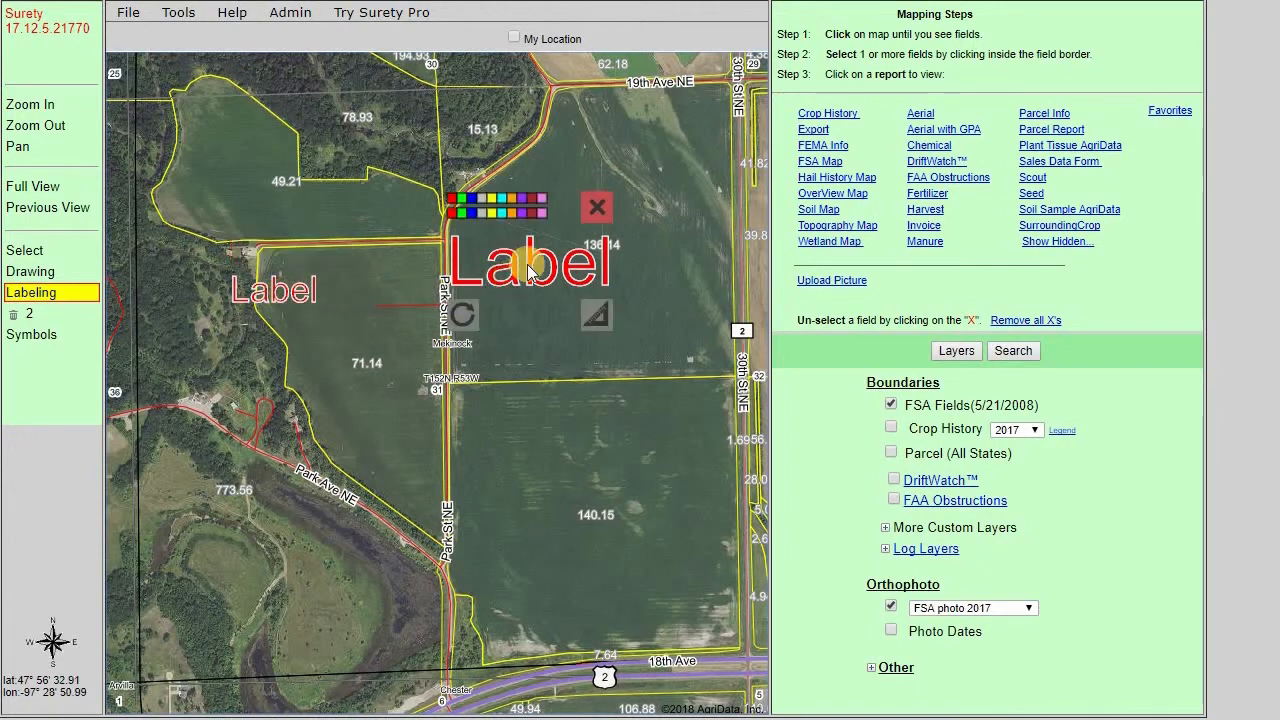
{"action": "left_click", "coordinate": [592, 209]}
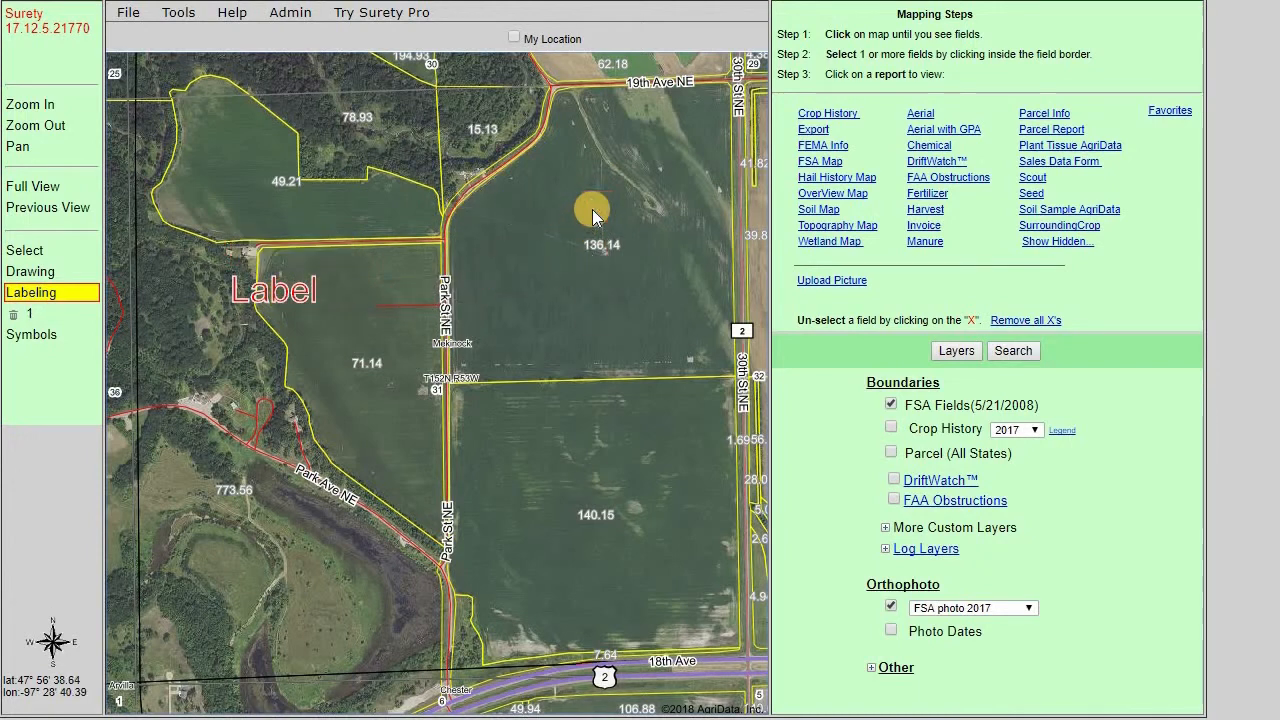
- Recolor the remaining label's font and outline to cyan
{"action": "left_click", "coordinate": [292, 298]}
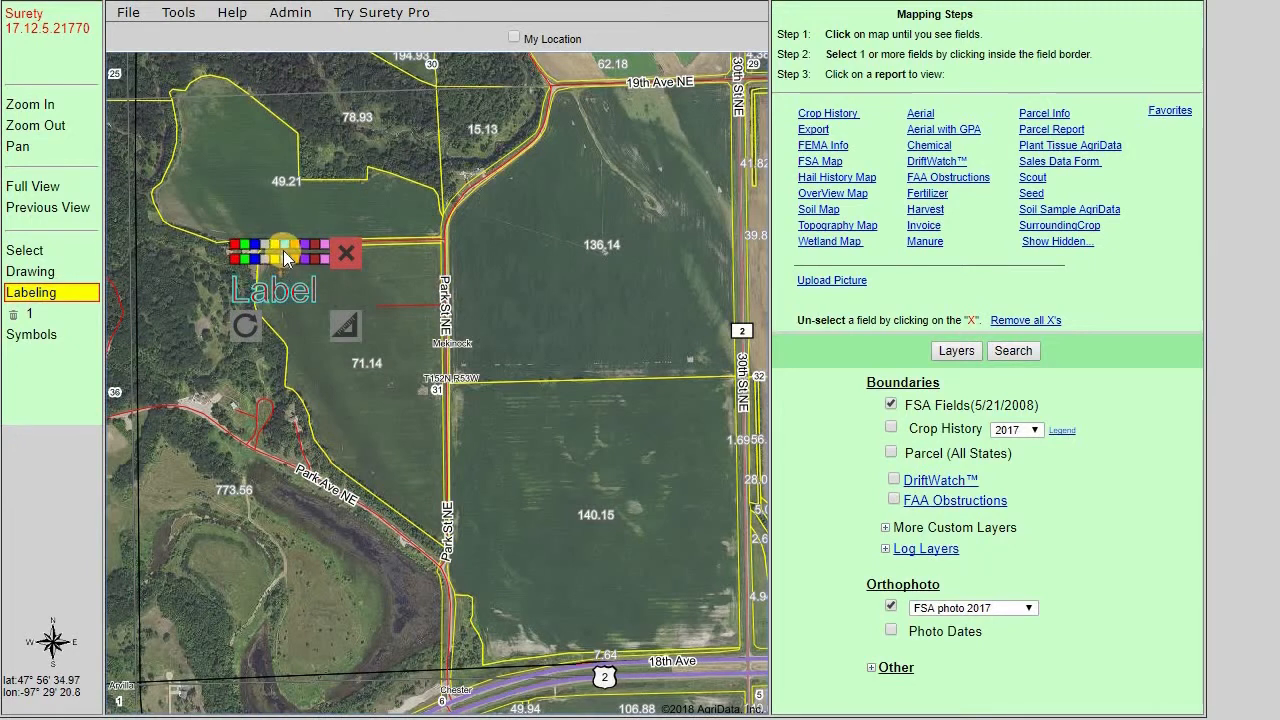
{"action": "left_click", "coordinate": [285, 246]}
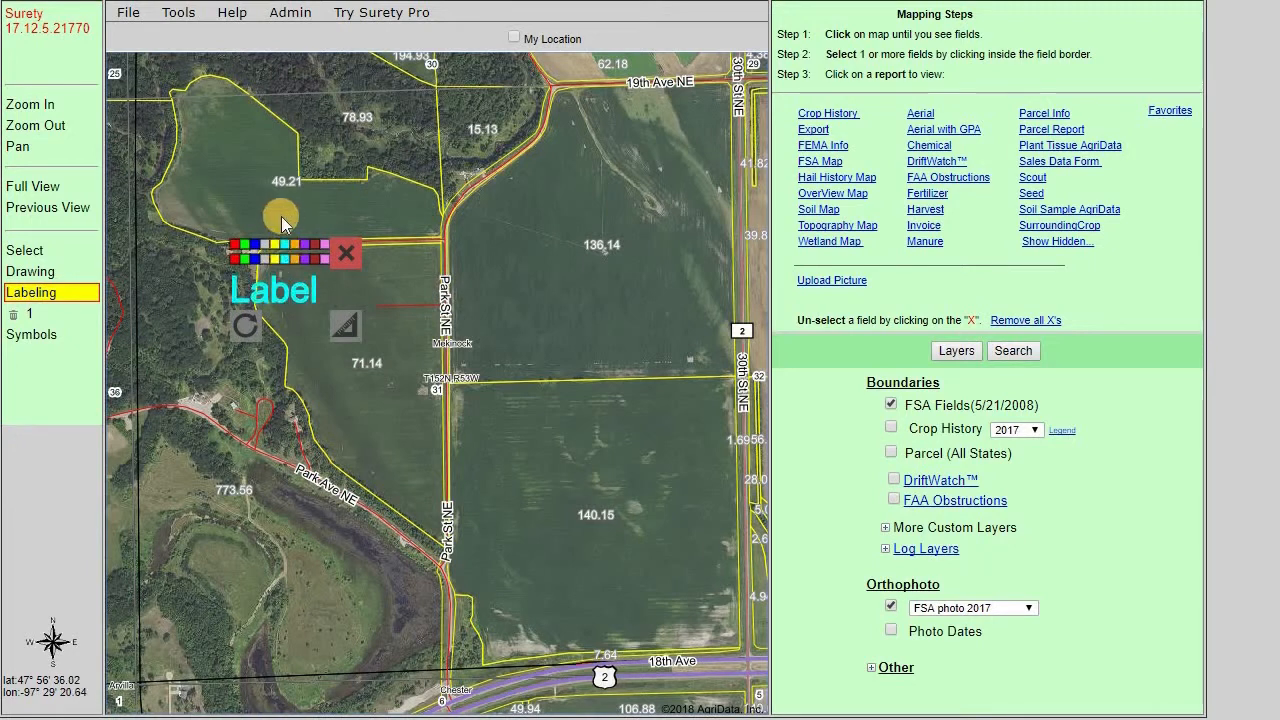
- Place a down-arrow symbol in the 71.14 field and set its scale to 2
{"action": "left_click", "coordinate": [47, 332]}
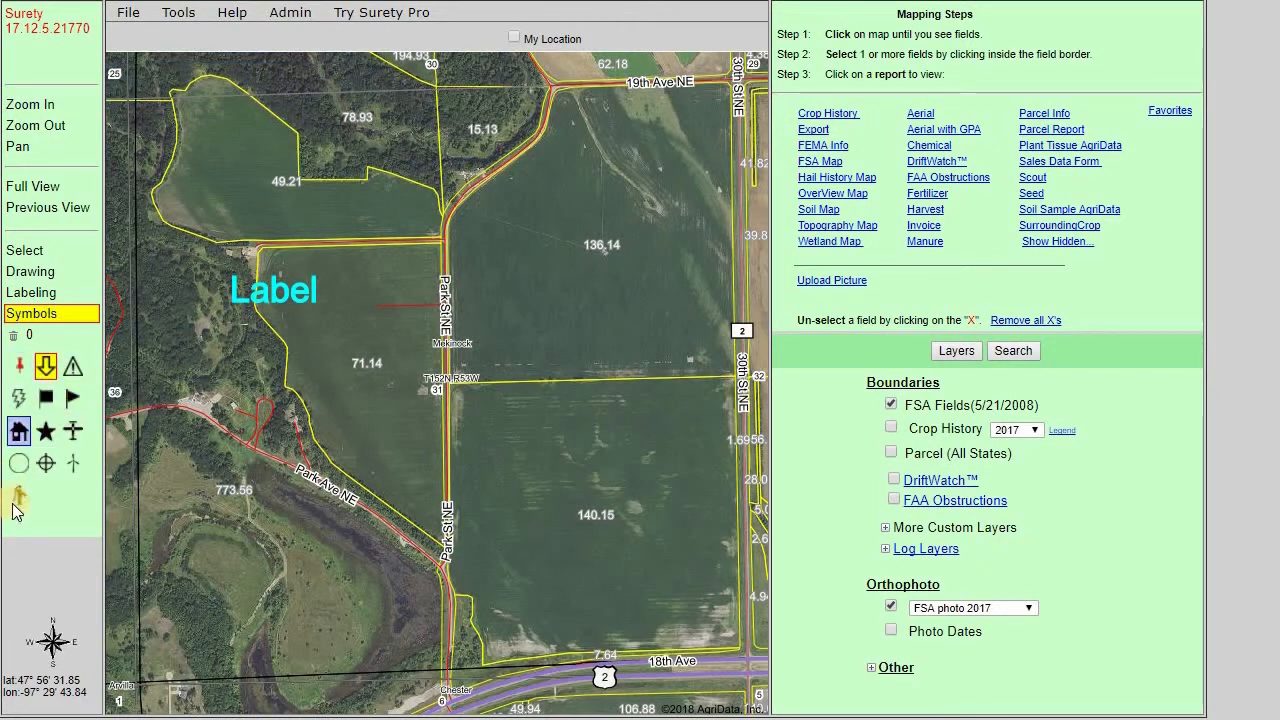
{"action": "left_click", "coordinate": [47, 368]}
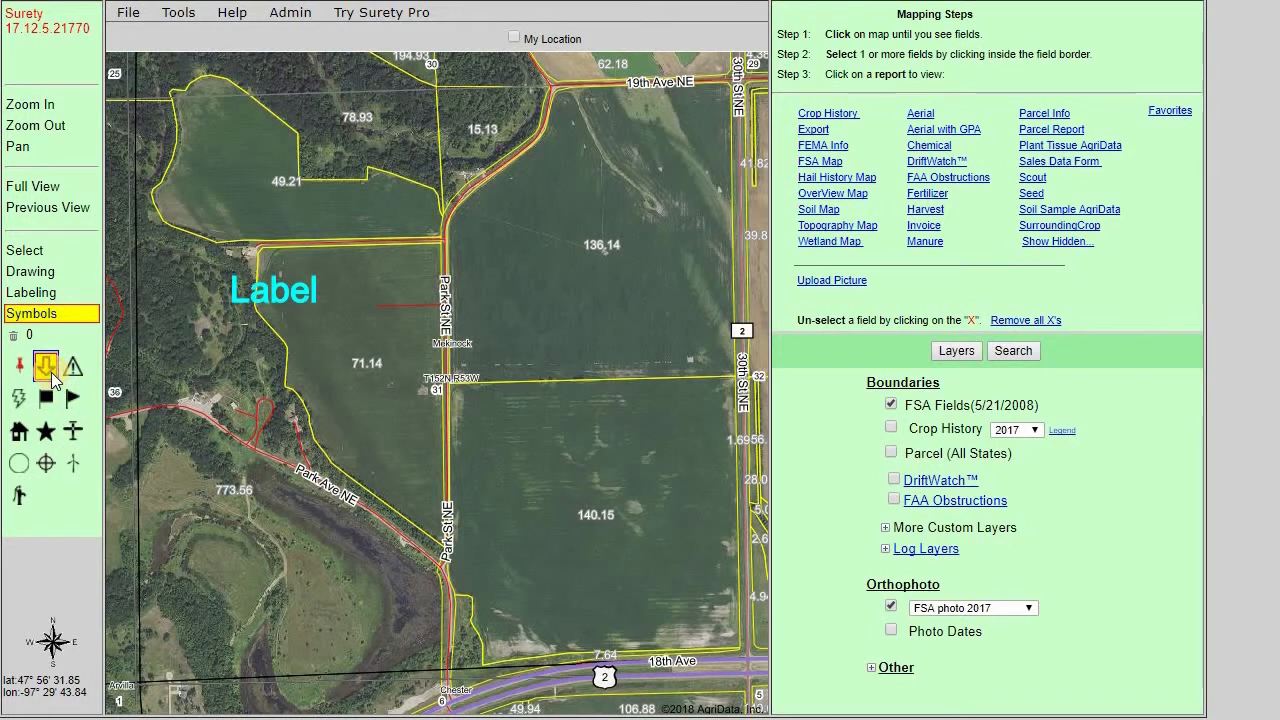
{"action": "left_click", "coordinate": [348, 336]}
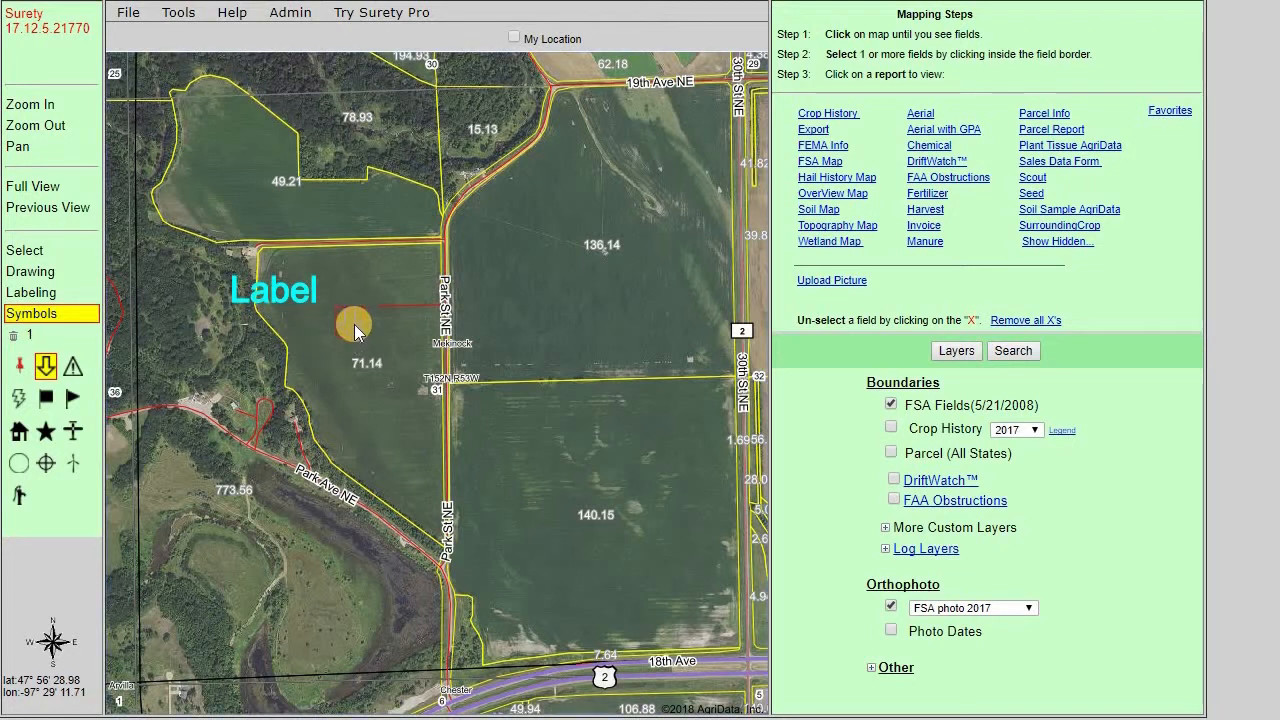
{"action": "left_click", "coordinate": [354, 326]}
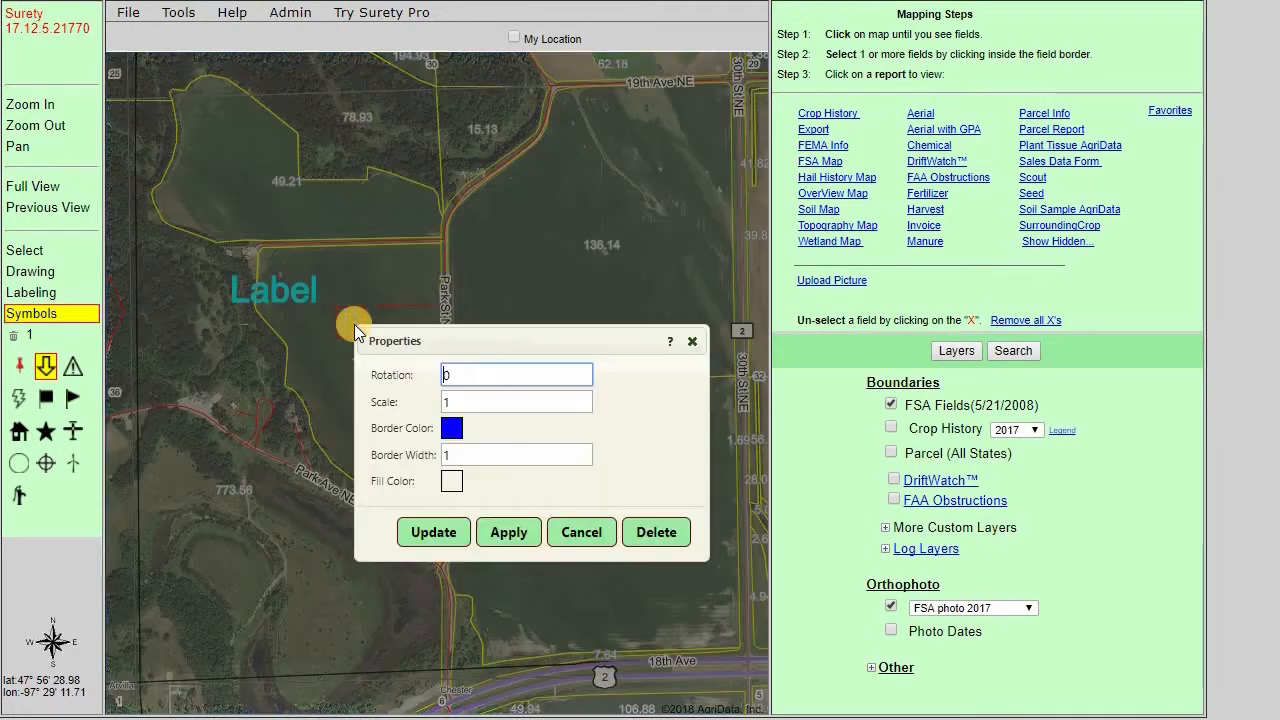
{"action": "double_click", "coordinate": [475, 401]}
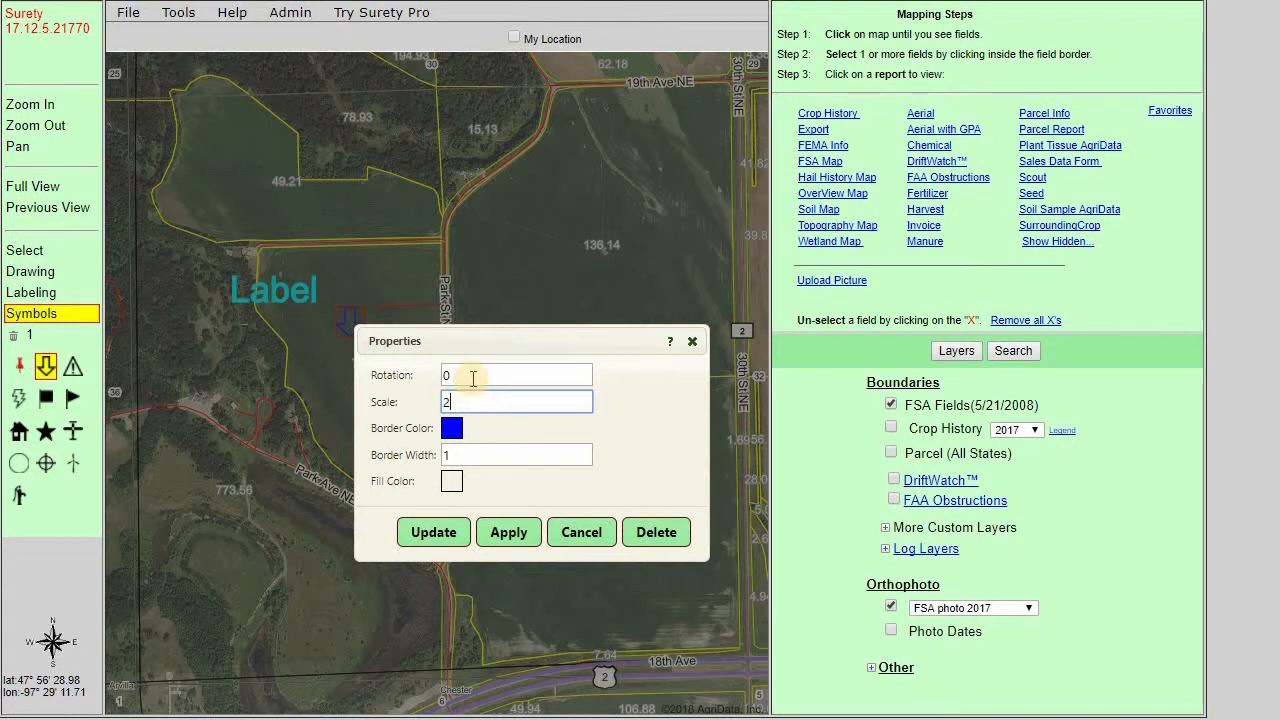
- Give the down-arrow symbol a red border with width 2 and a yellow fill
{"action": "left_click", "coordinate": [455, 432]}
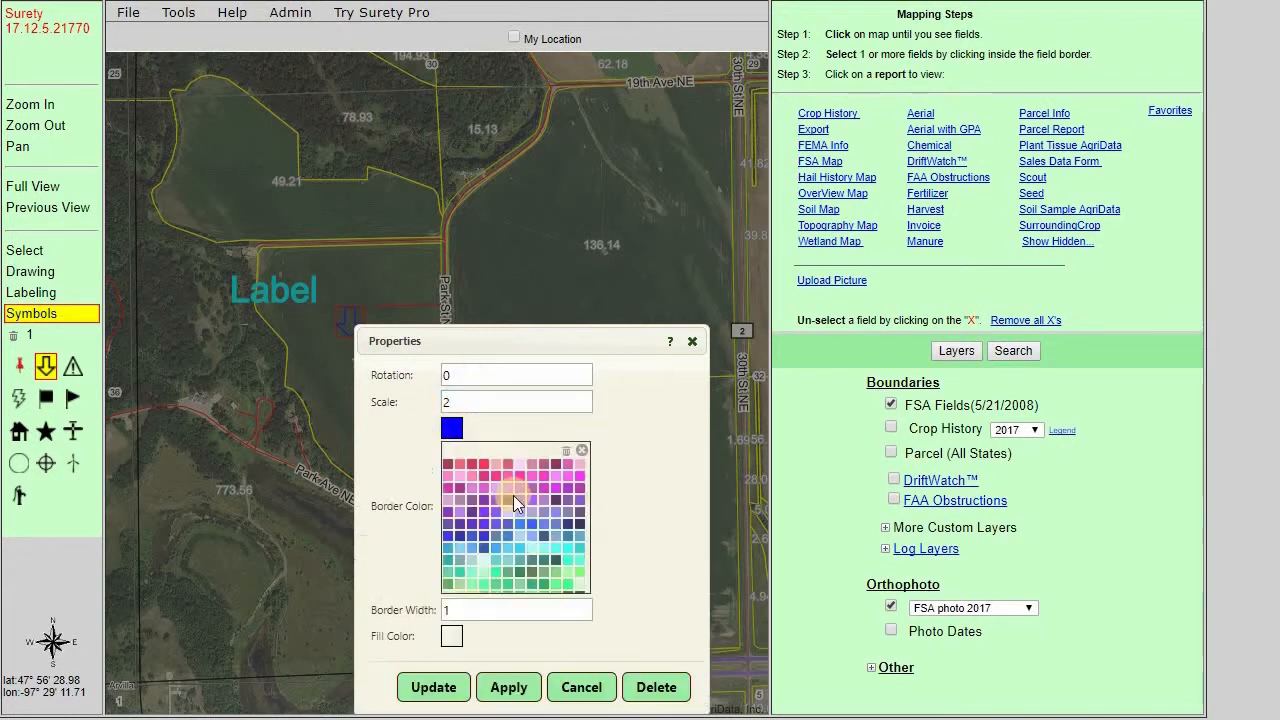
{"action": "left_click", "coordinate": [459, 464]}
{"action": "double_click", "coordinate": [458, 455]}
{"action": "type", "text": "2"}
{"action": "left_click", "coordinate": [452, 482]}
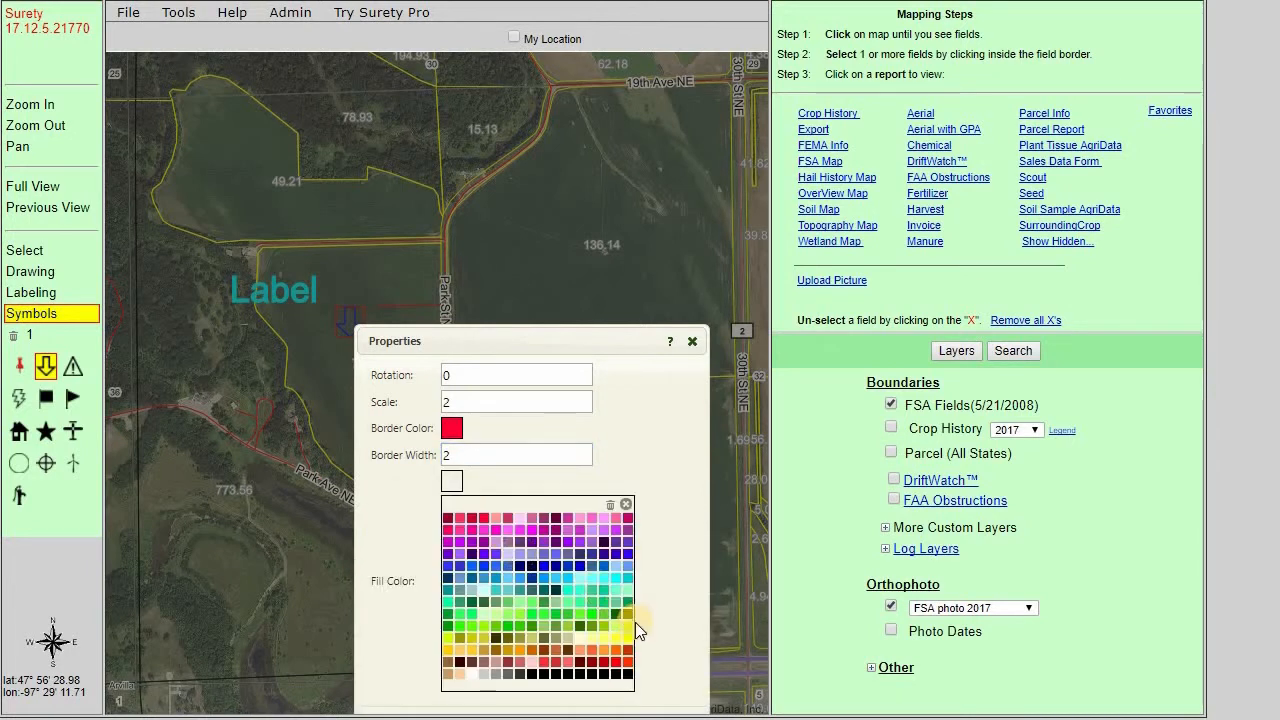
{"action": "left_click", "coordinate": [631, 637]}
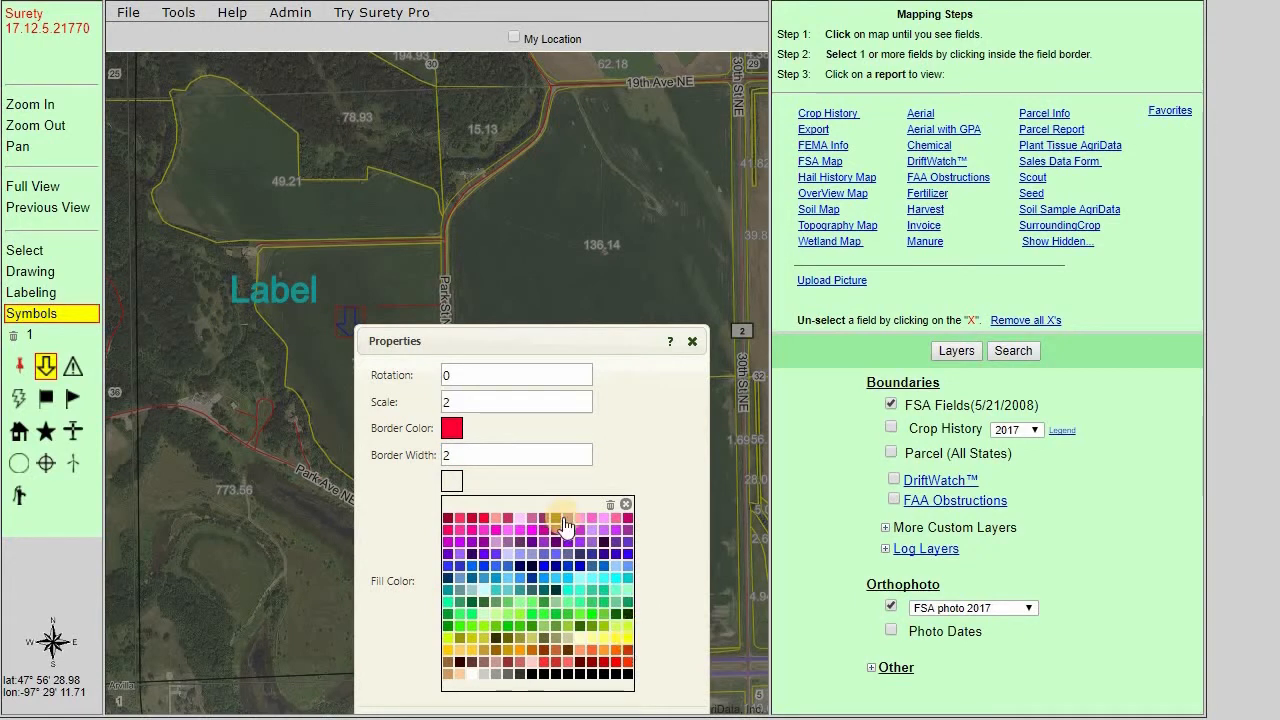
{"action": "left_click", "coordinate": [613, 605]}
- Set the arrow symbol's rotation to -45 and update it on the map
{"action": "left_click", "coordinate": [419, 370]}
{"action": "key", "text": "BackSpace"}
{"action": "type", "text": "45"}
{"action": "left_click", "coordinate": [447, 374]}
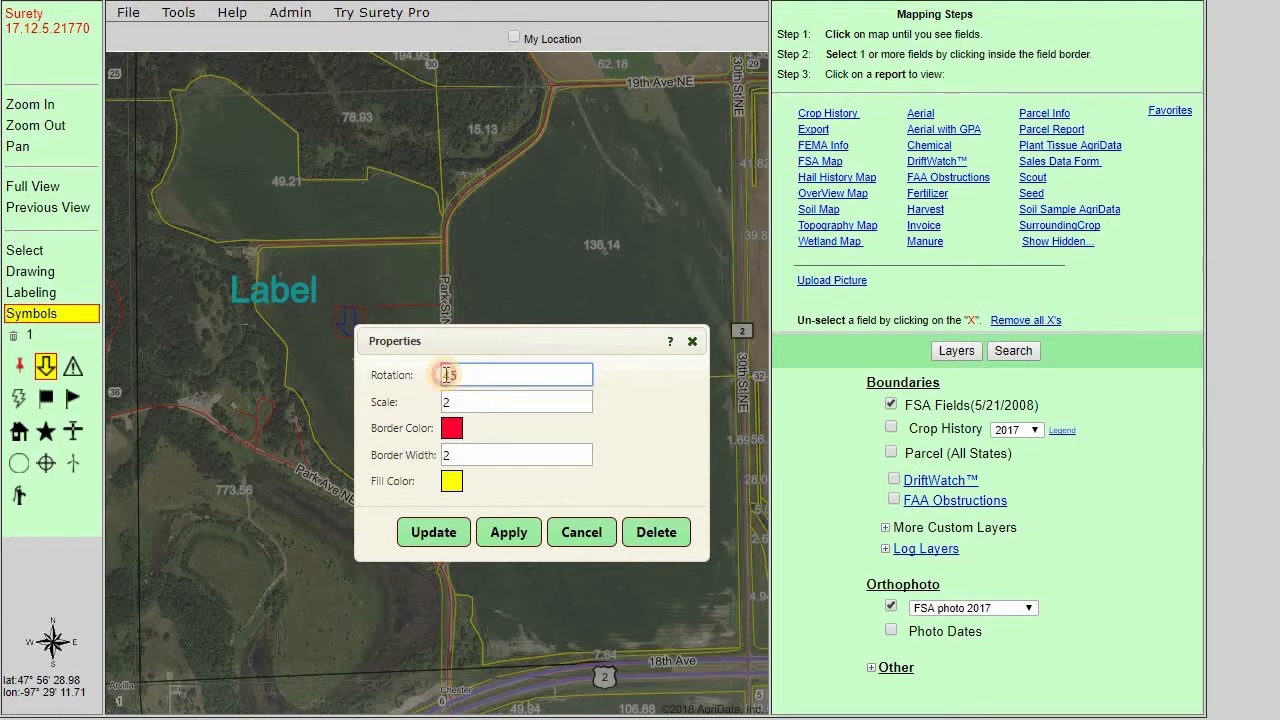
{"action": "type", "text": "-"}
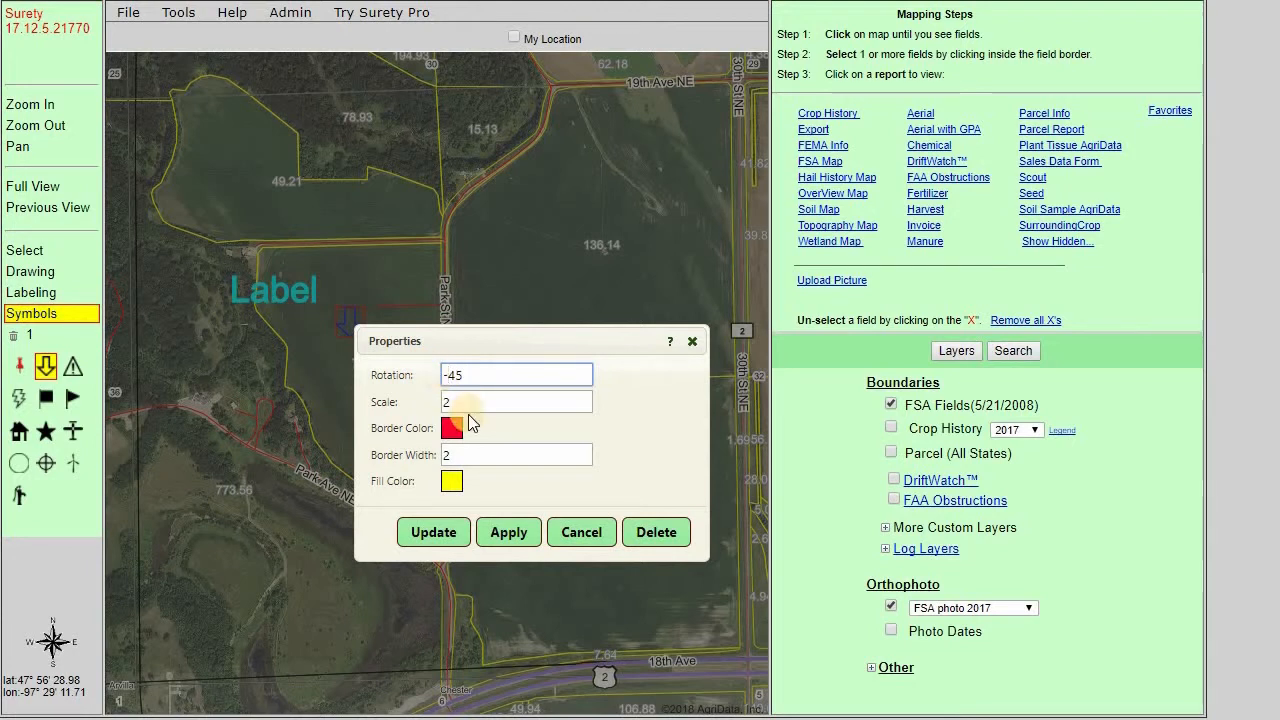
{"action": "left_click_drag", "start_coordinate": [558, 346], "coordinate": [616, 346]}
{"action": "left_click", "coordinate": [592, 536]}
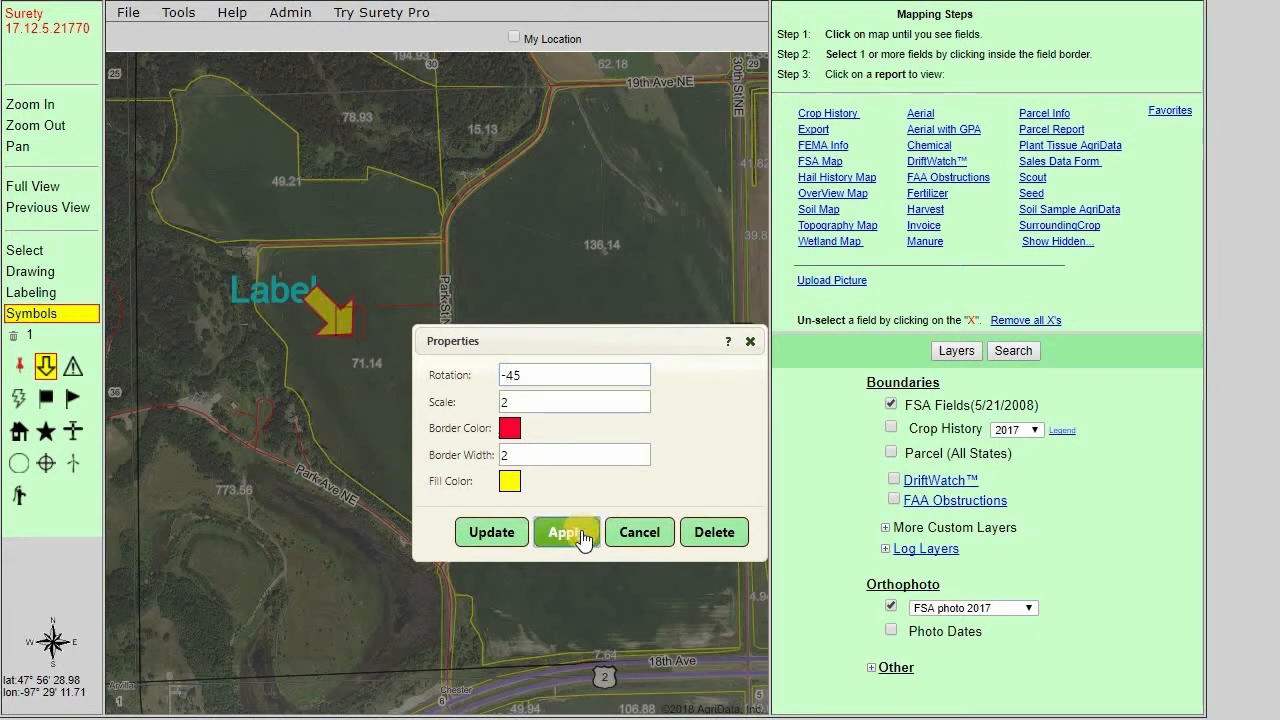
{"action": "left_click", "coordinate": [509, 532]}
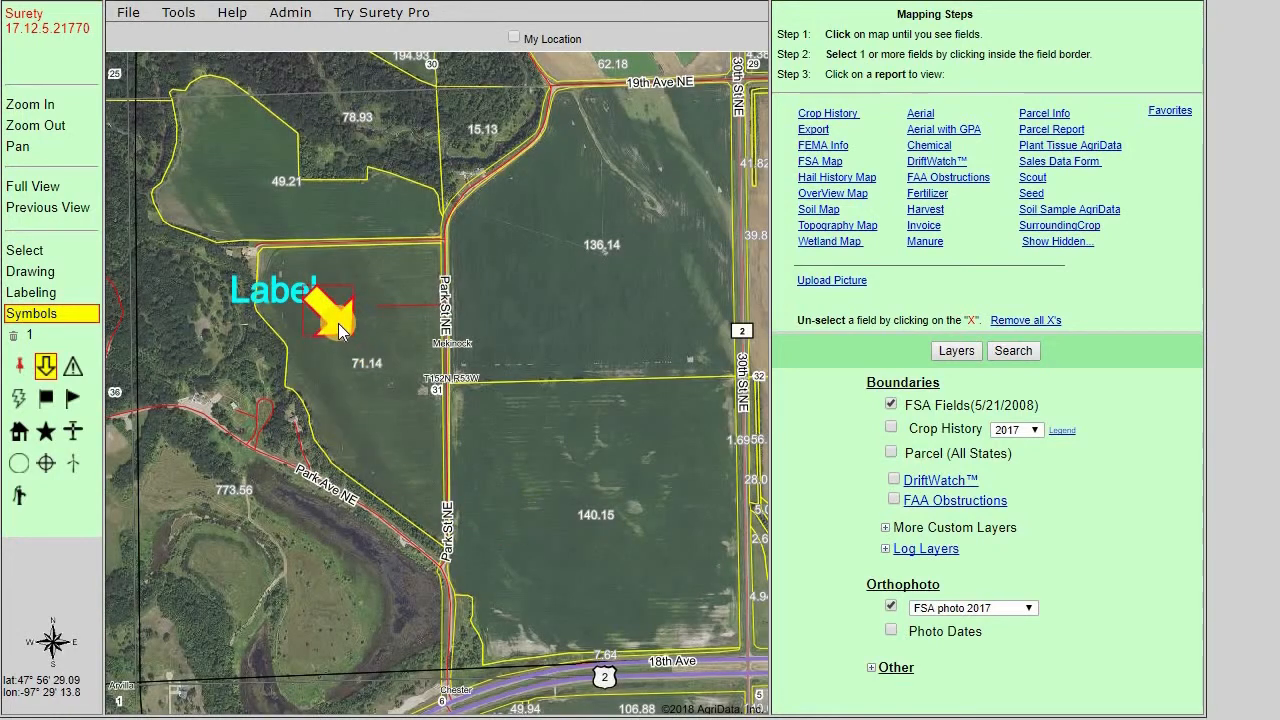
- Move the arrow to the road corner just north of the 71.14 field's northeast end, and the cyan label to that field's southeastern part
{"action": "left_click_drag", "start_coordinate": [338, 323], "coordinate": [424, 223]}
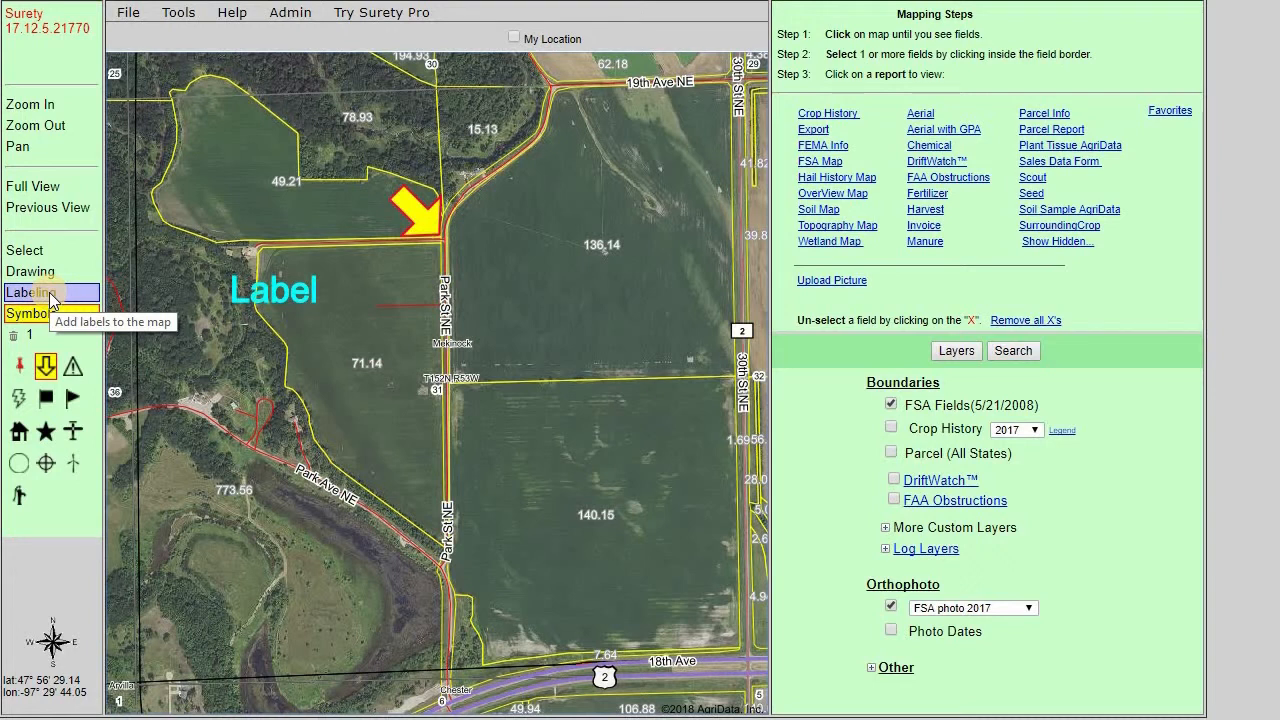
{"action": "left_click", "coordinate": [50, 295]}
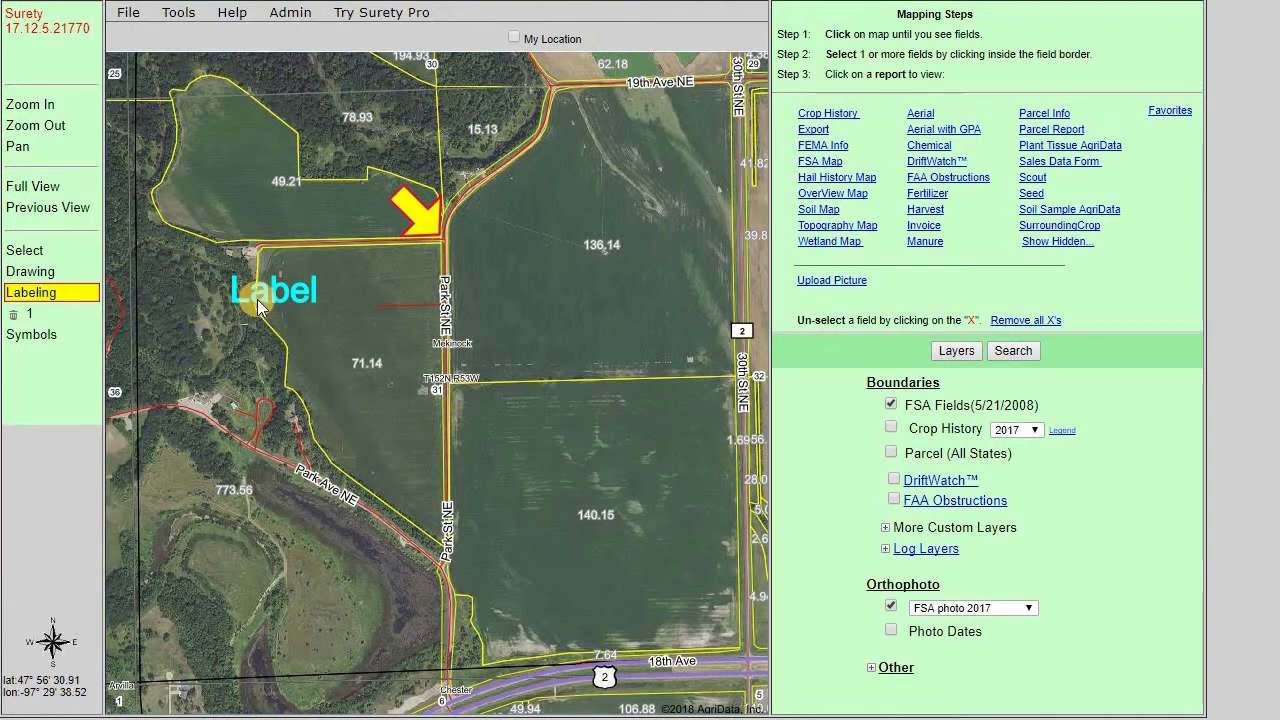
{"action": "left_click", "coordinate": [271, 296]}
{"action": "left_click_drag", "start_coordinate": [319, 308], "coordinate": [379, 405]}
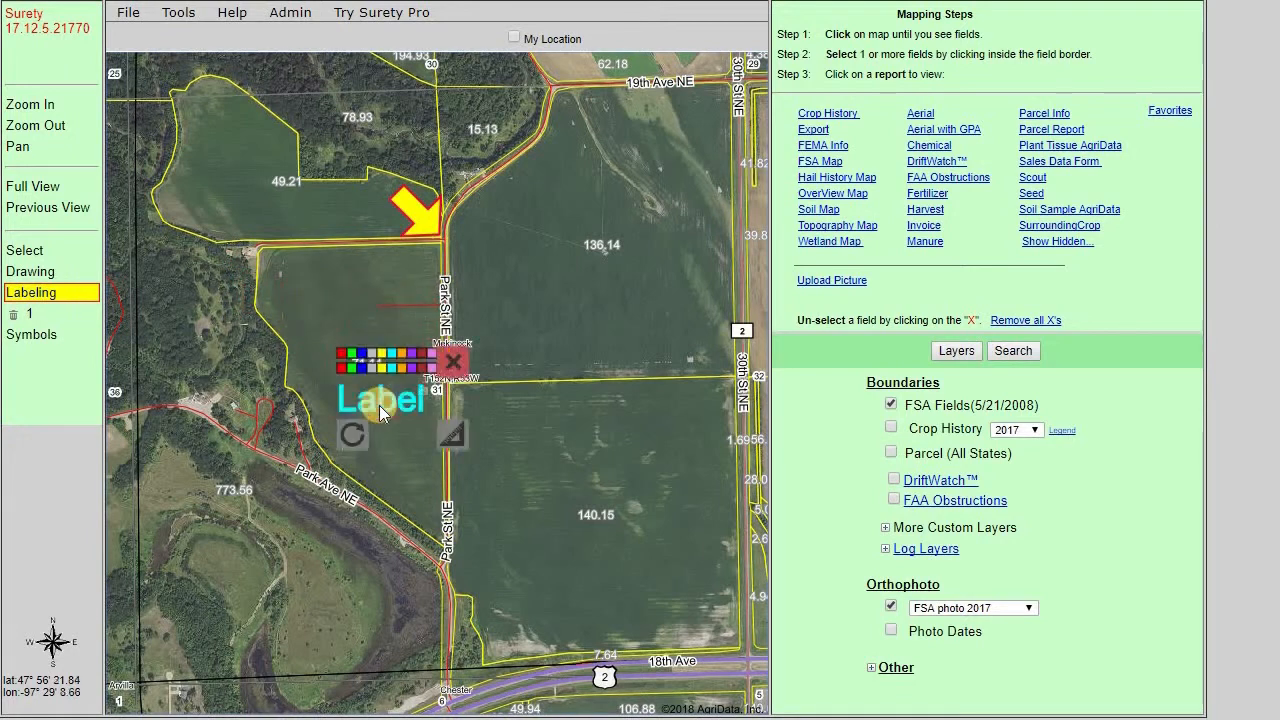
- Place three star symbols in the northern part of the 71.14 field
{"action": "left_click", "coordinate": [38, 337]}
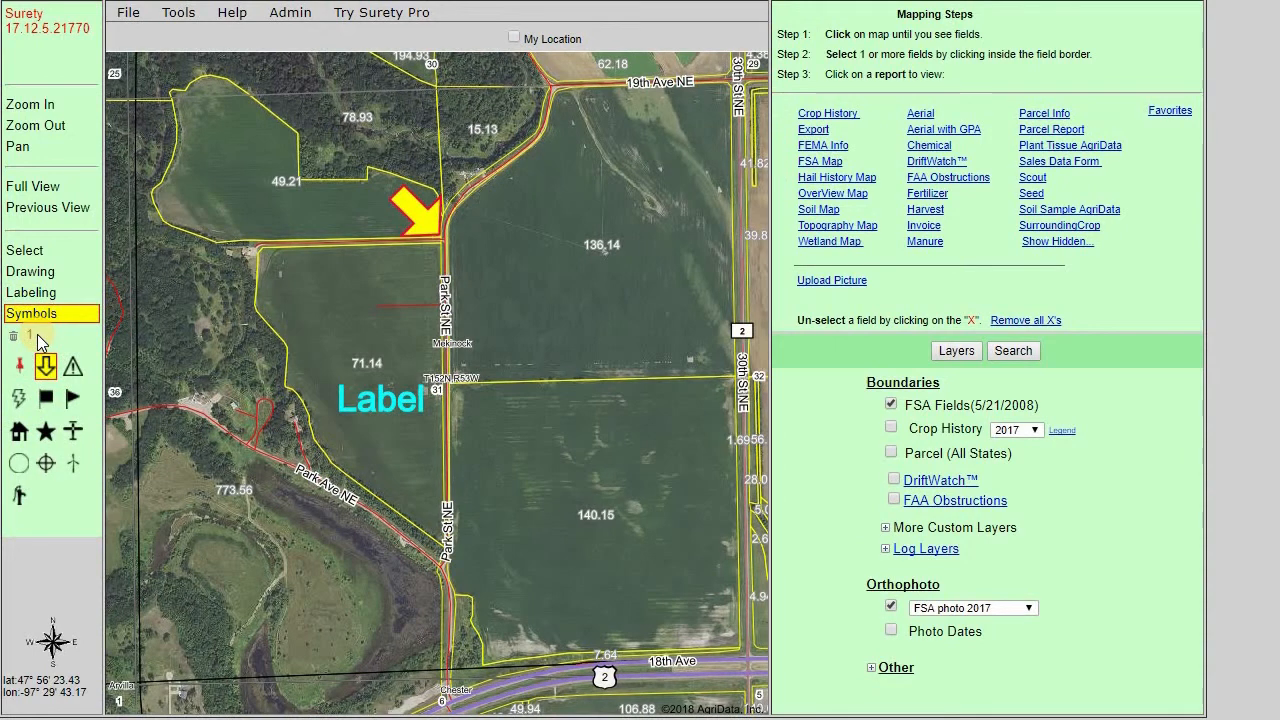
{"action": "left_click", "coordinate": [46, 398]}
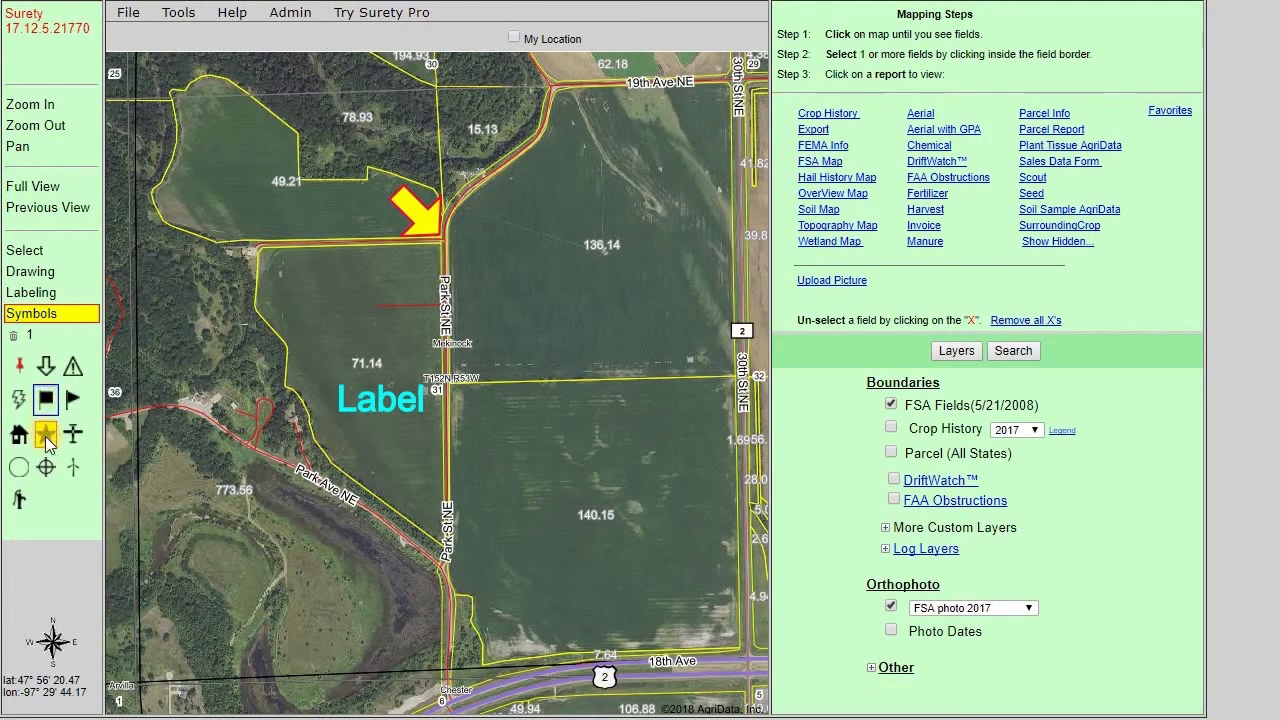
{"action": "left_click", "coordinate": [317, 271]}
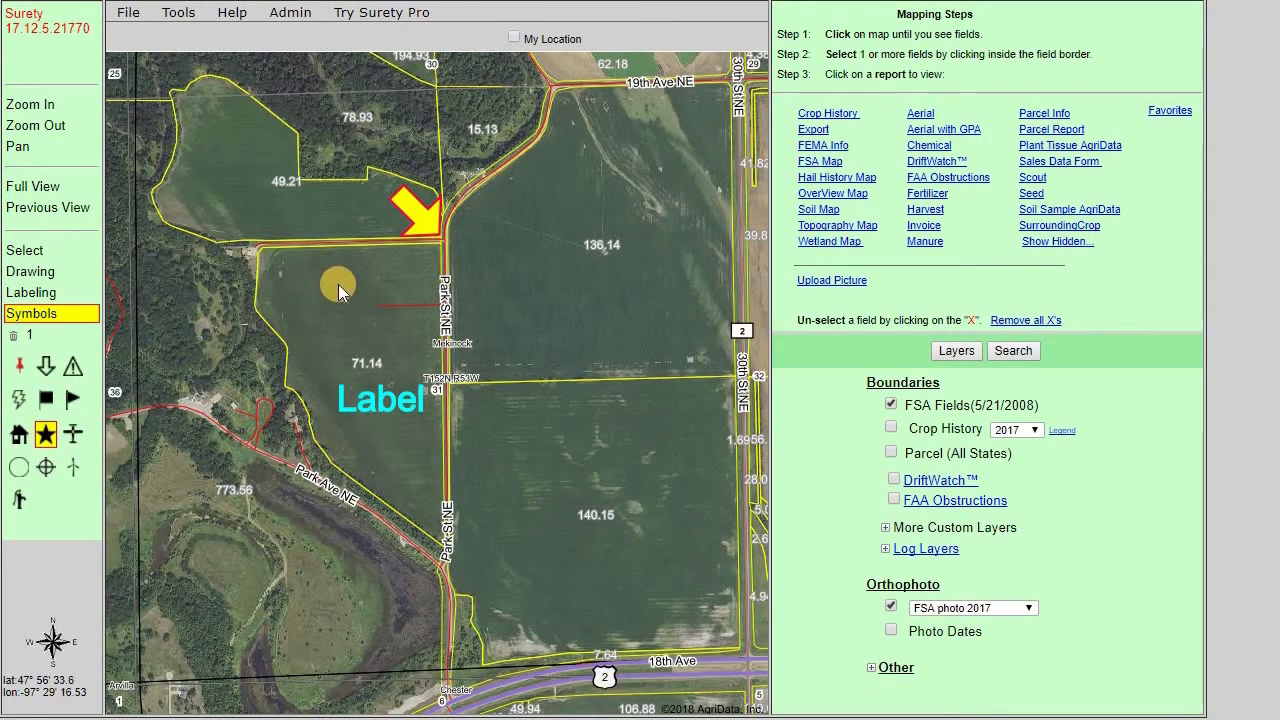
{"action": "left_click", "coordinate": [397, 262]}
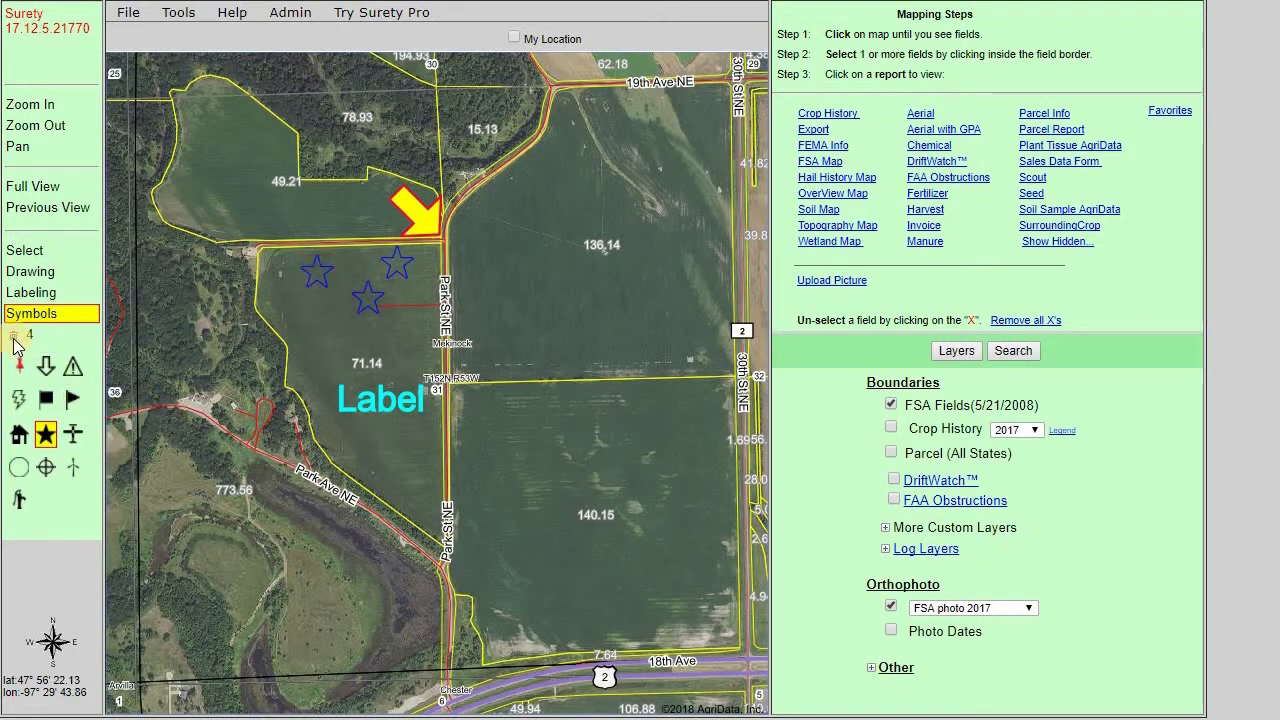
- Delete all symbols from the map at once, and place one more star in the 71.14 field and delete it individually
{"action": "left_click", "coordinate": [13, 338]}
{"action": "left_click", "coordinate": [703, 86]}
{"action": "left_click", "coordinate": [351, 271]}
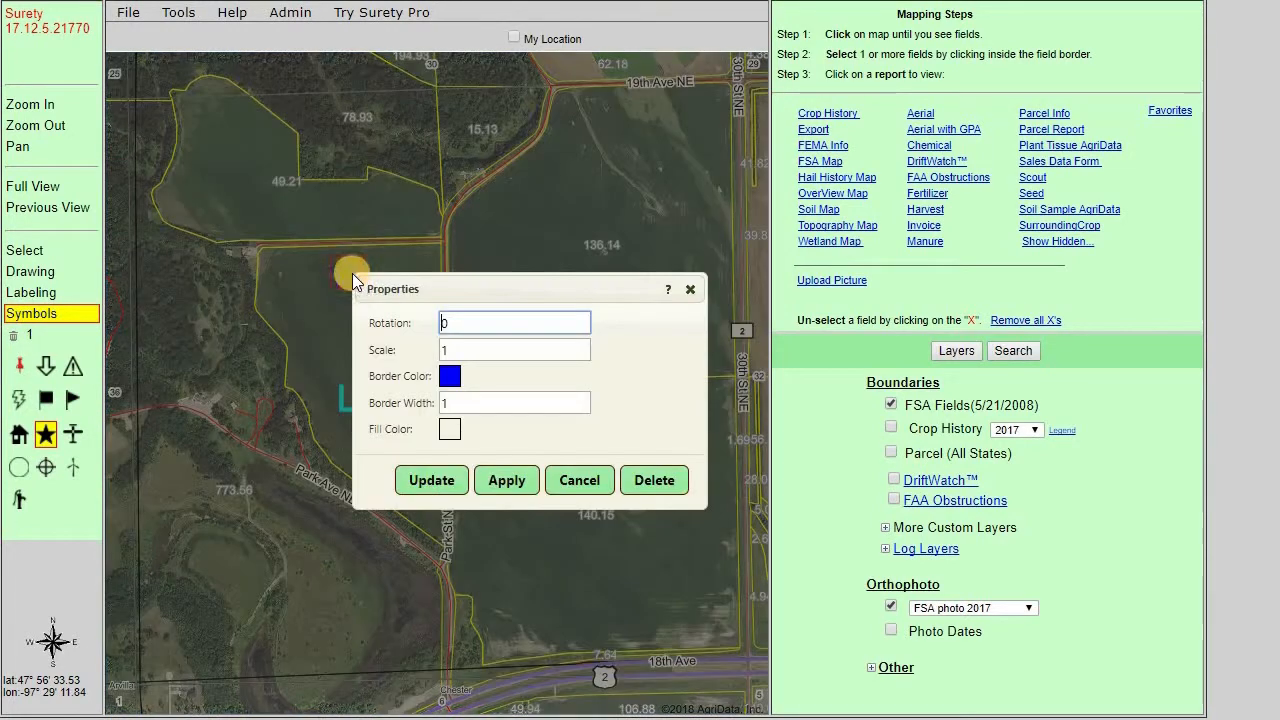
{"action": "left_click", "coordinate": [645, 482]}
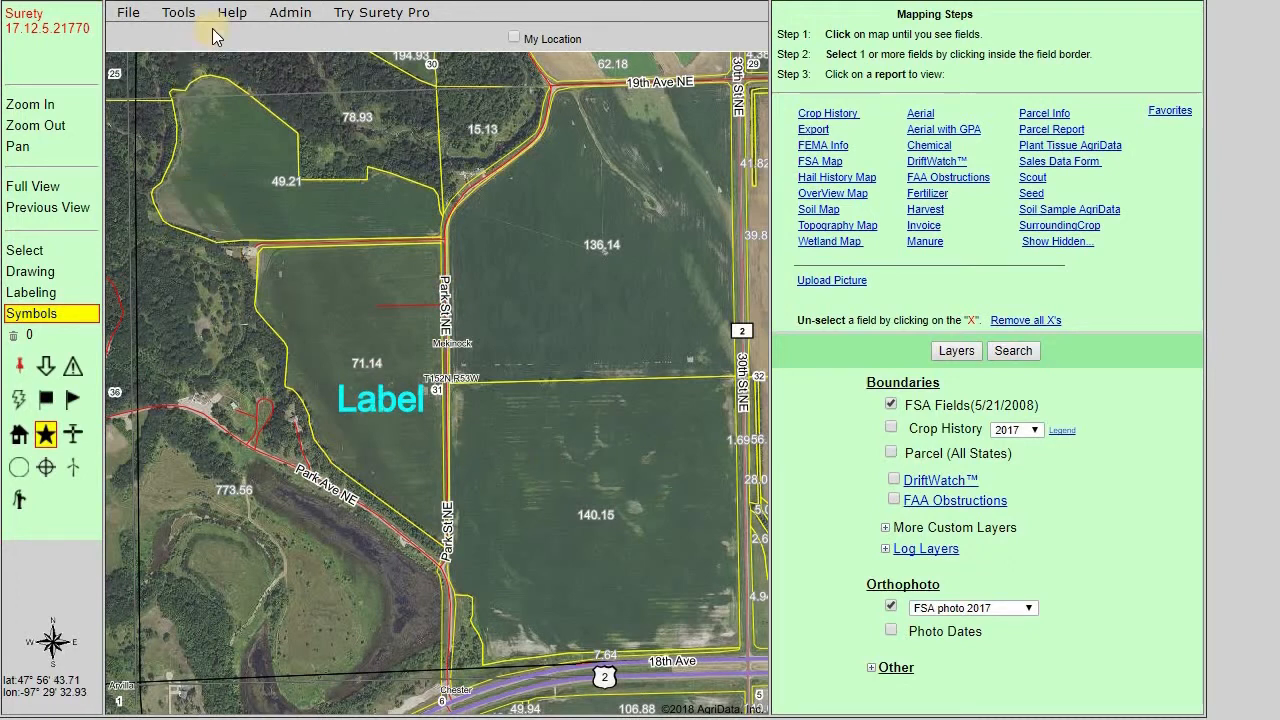
- Open the support site's Symbols article from the Surety Features page and read through its instructions on placing and editing symbols
{"action": "left_click", "coordinate": [232, 12]}
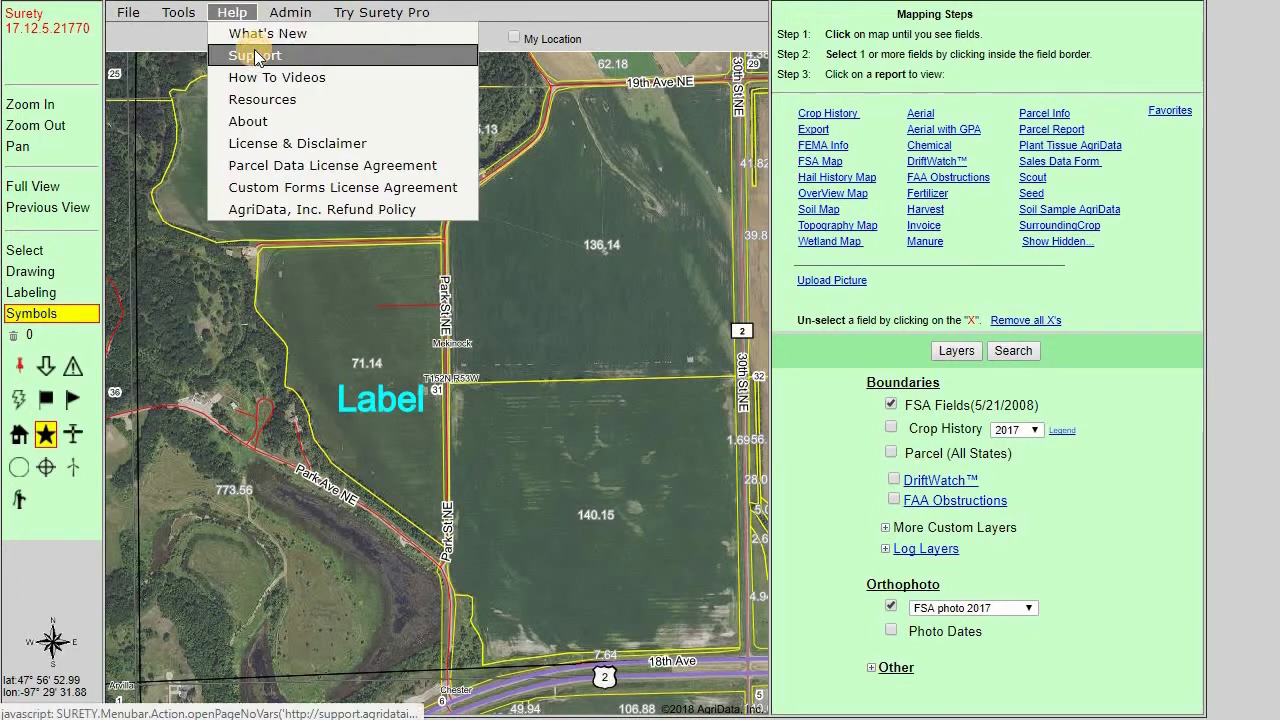
{"action": "left_click", "coordinate": [256, 56]}
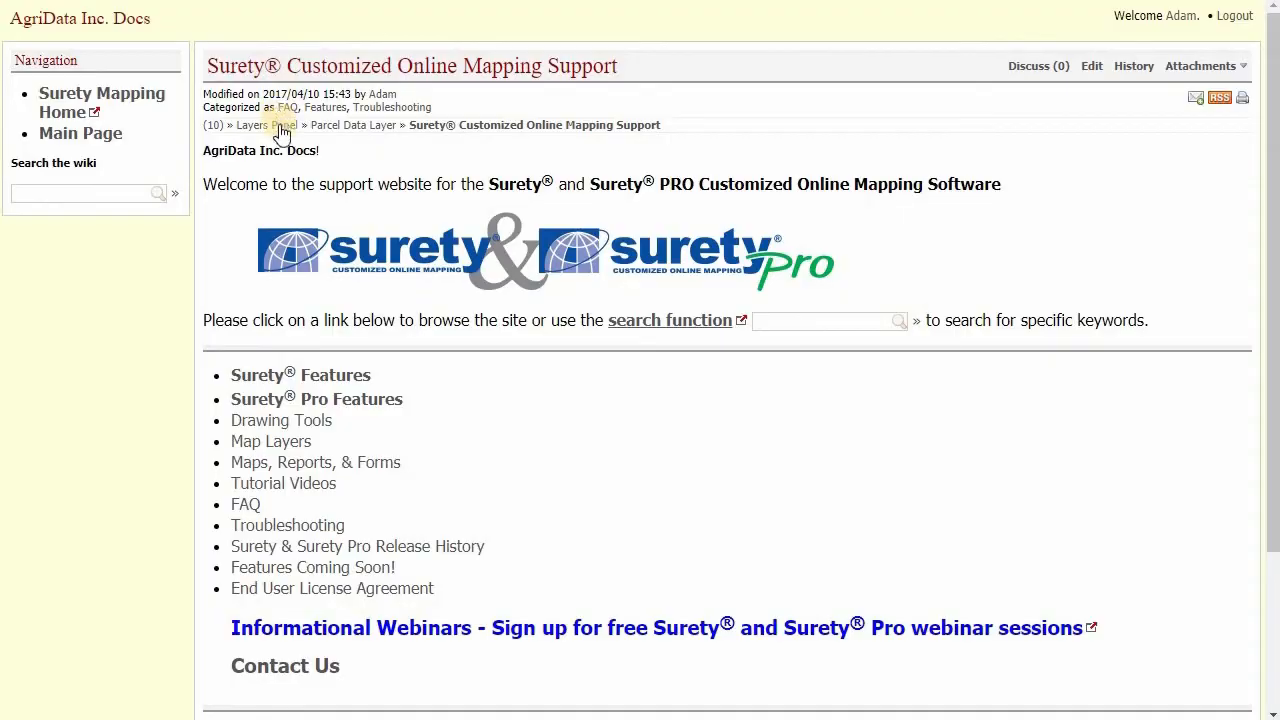
{"action": "left_click", "coordinate": [289, 372]}
{"action": "scroll", "coordinate": [290, 378], "scroll_direction": "down", "scroll_amount": 4}
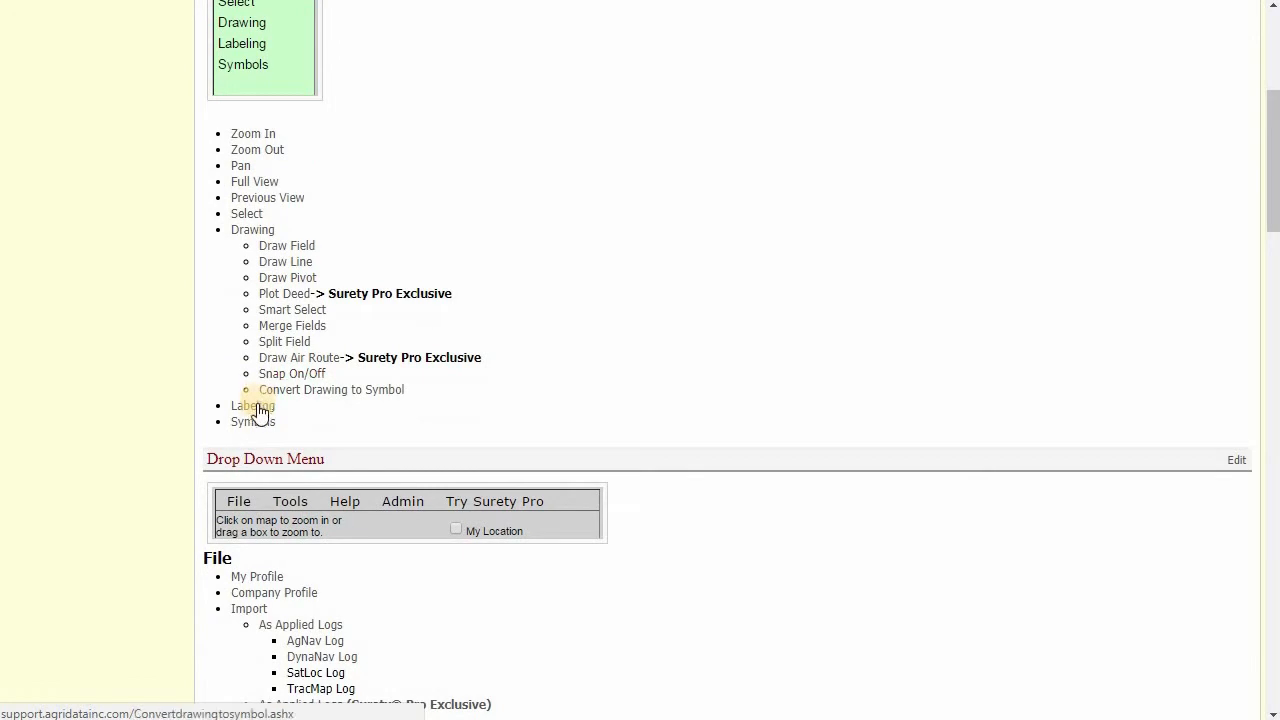
{"action": "left_click", "coordinate": [255, 422]}
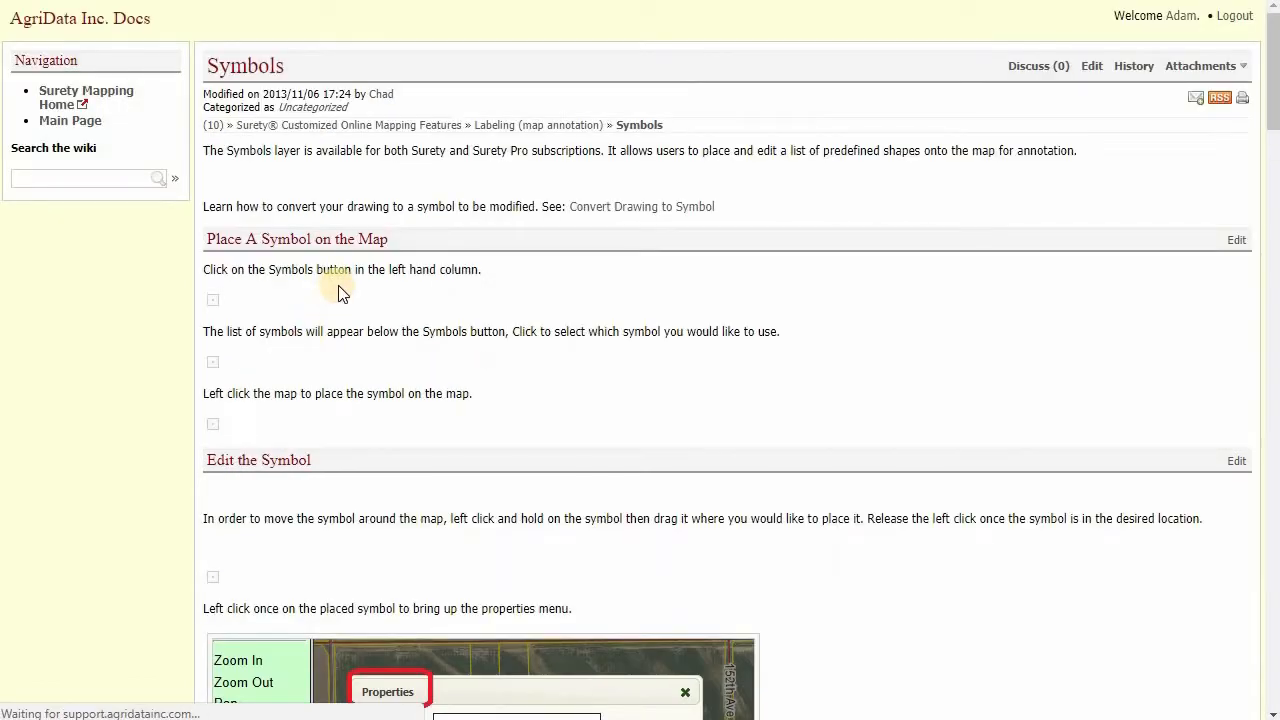
{"action": "scroll", "coordinate": [339, 285], "scroll_direction": "down", "scroll_amount": 10}
{"action": "scroll", "coordinate": [339, 290], "scroll_direction": "down", "scroll_amount": 8}
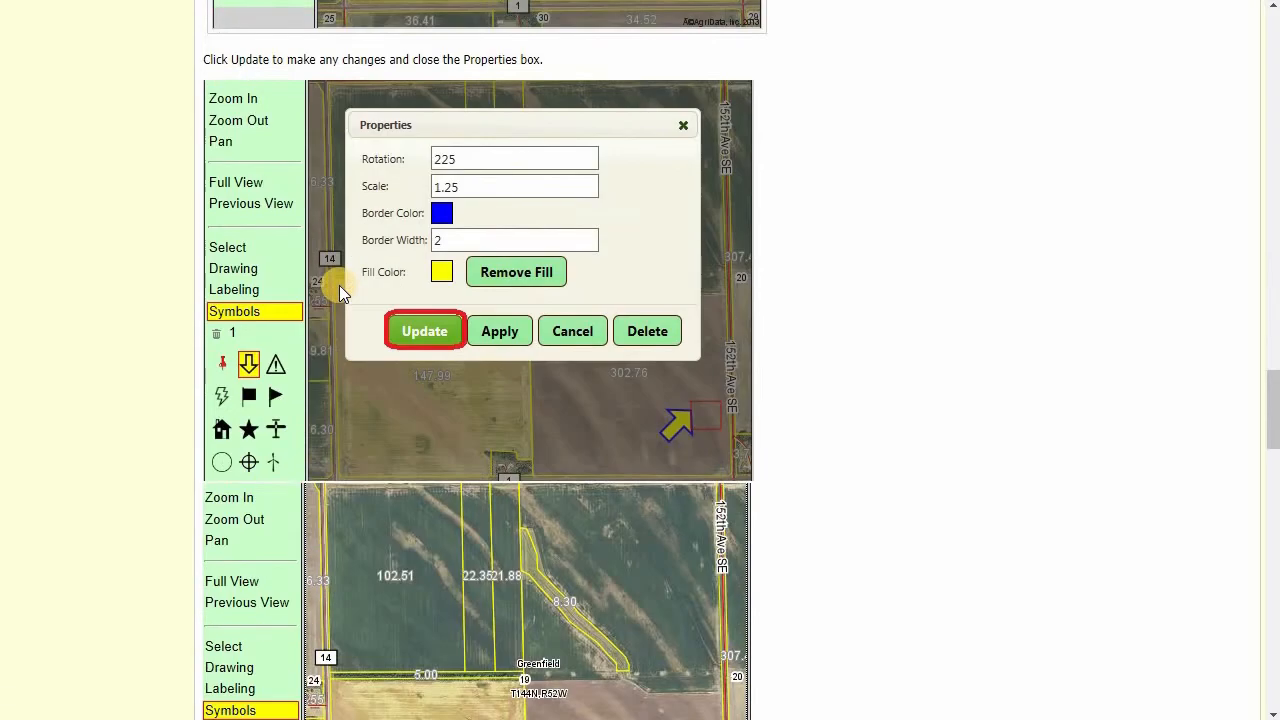